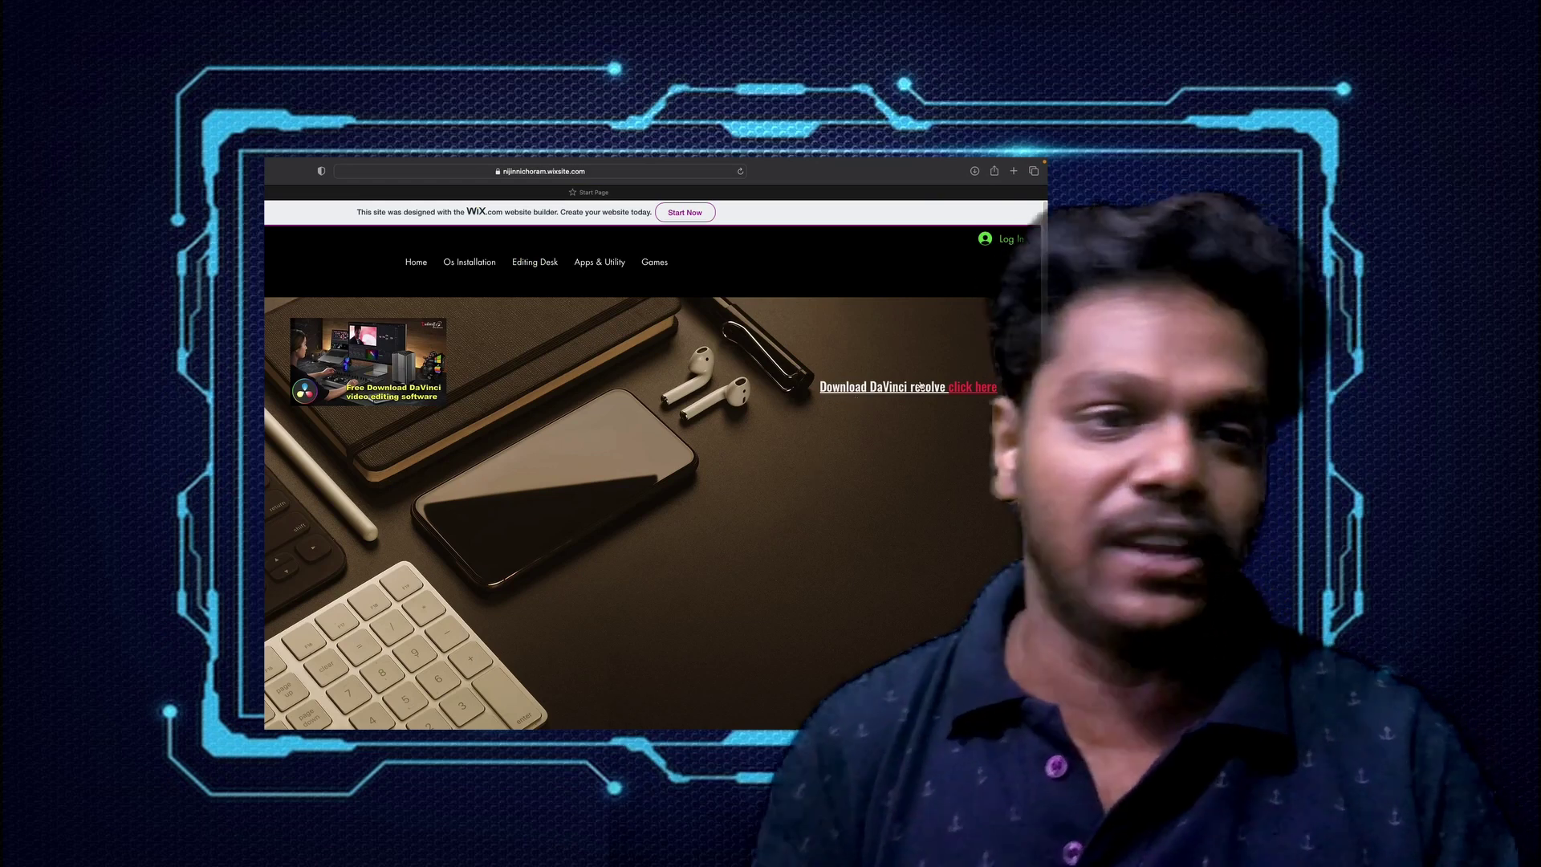
- Open the Darkwolf vFx Studio home page in Safari, then its Instagram page
left_click(423, 269)
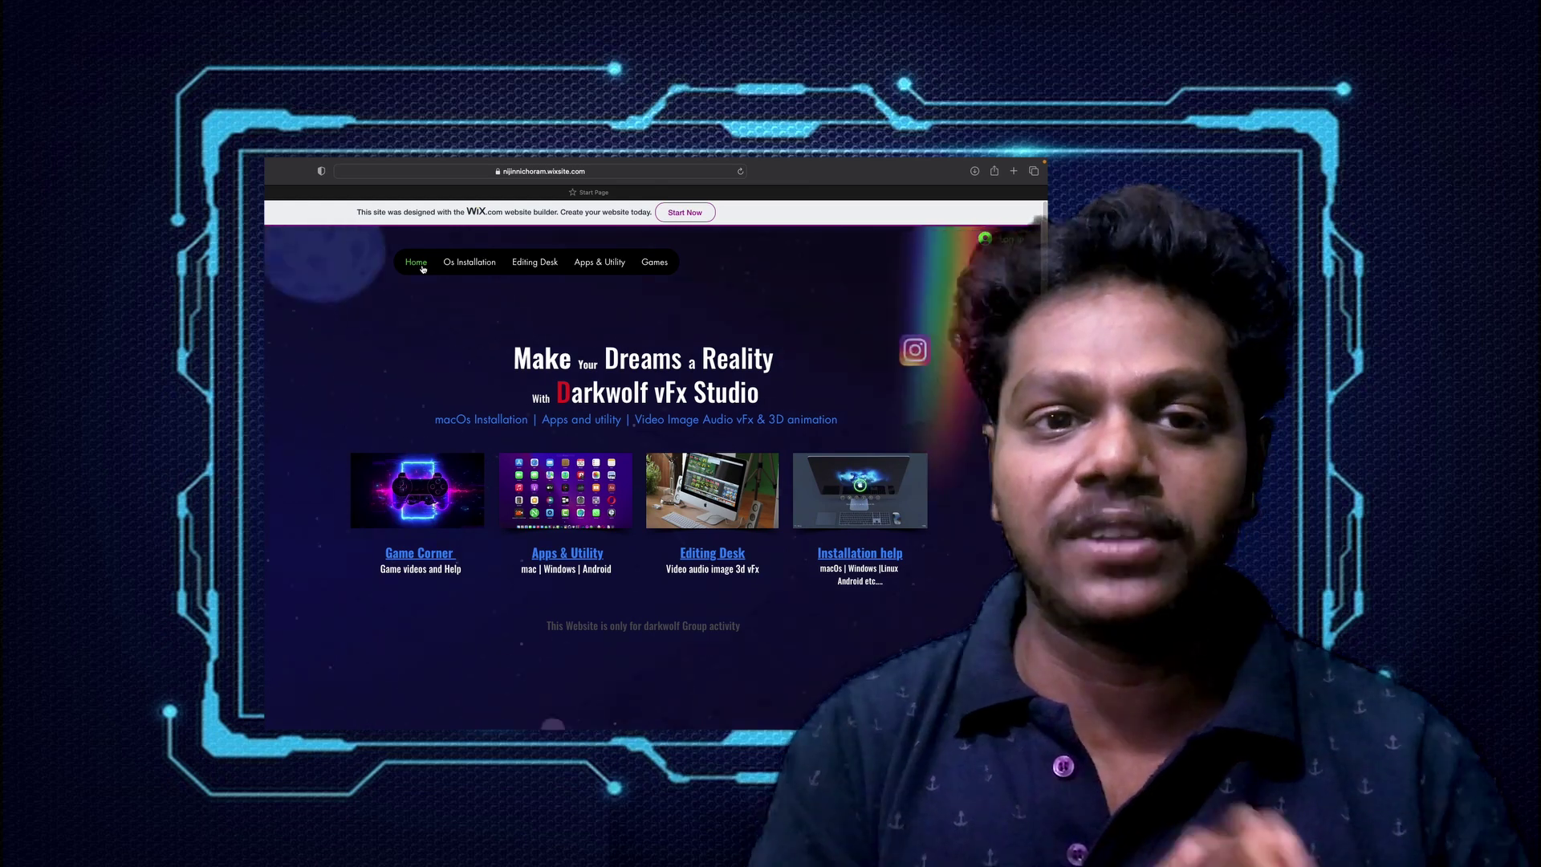
left_click(922, 350)
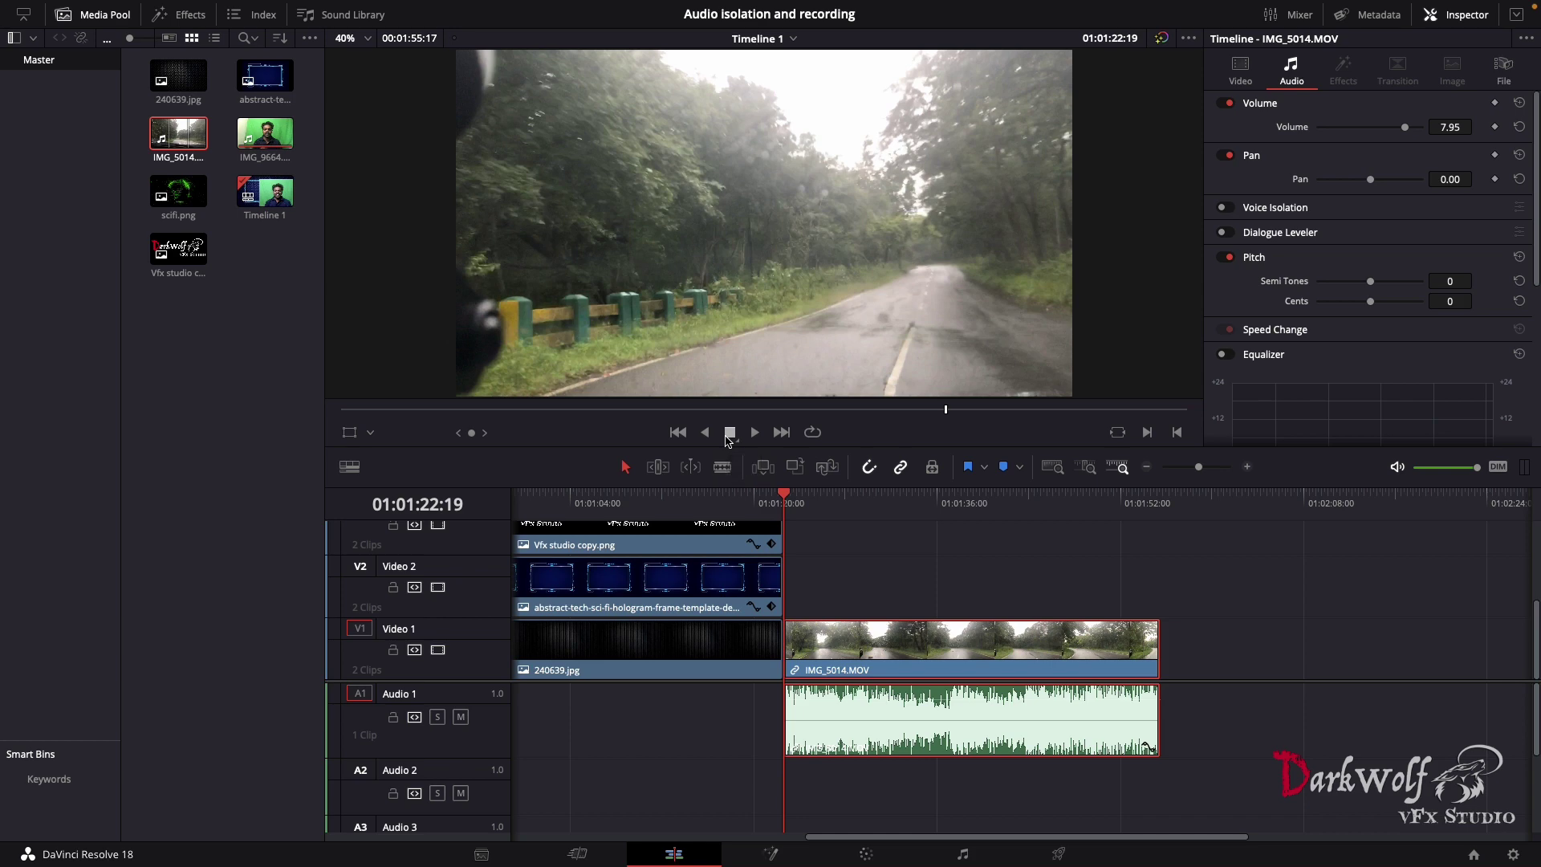
- Play the IMG_5014.MOV road clip and stop the playhead at 01:01:36:15
key("space")
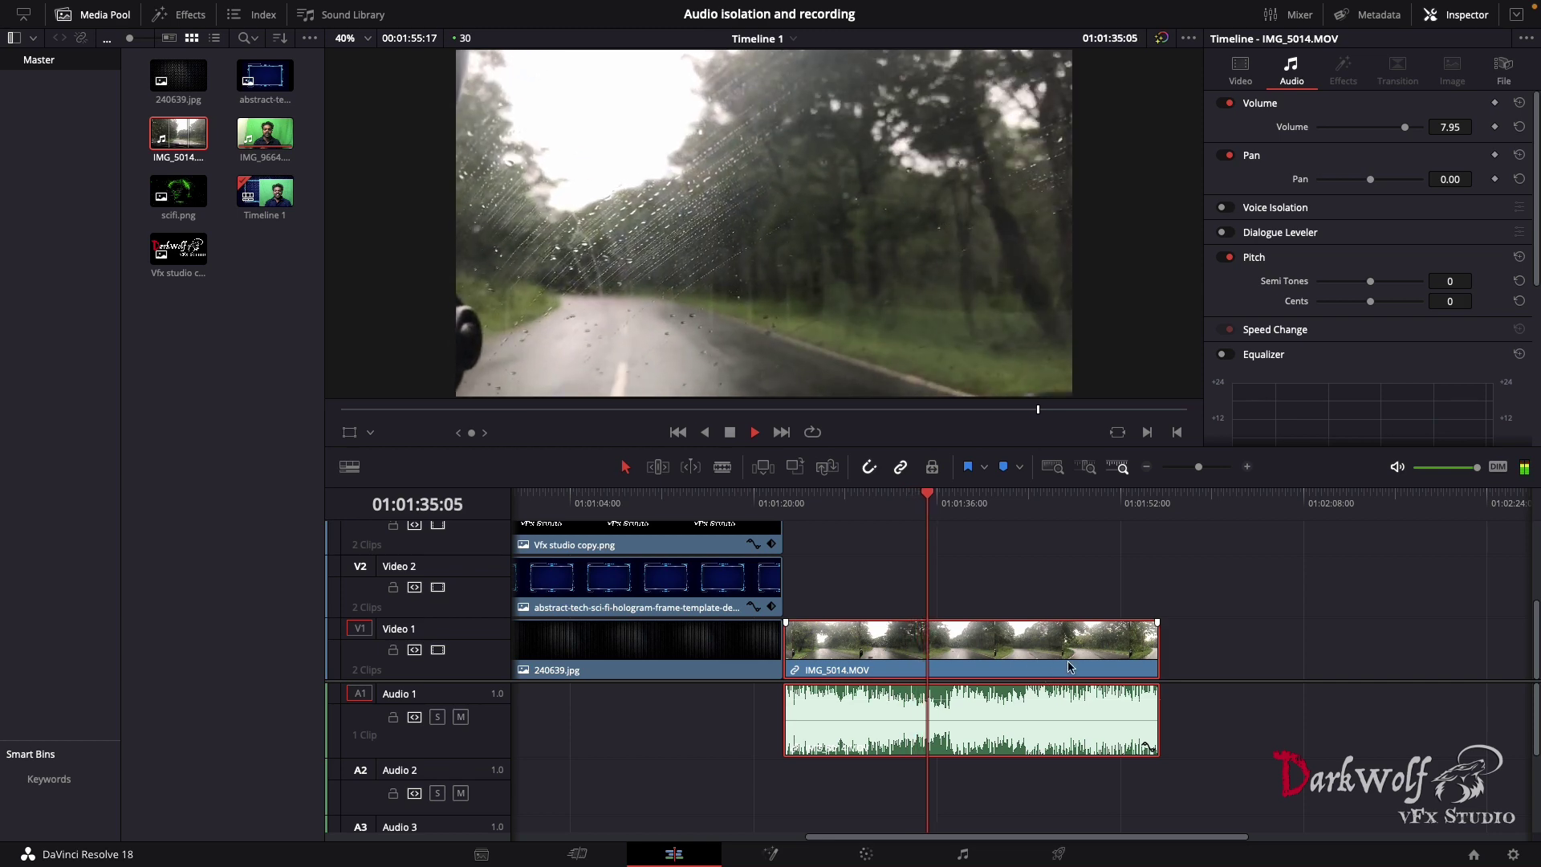
key("space")
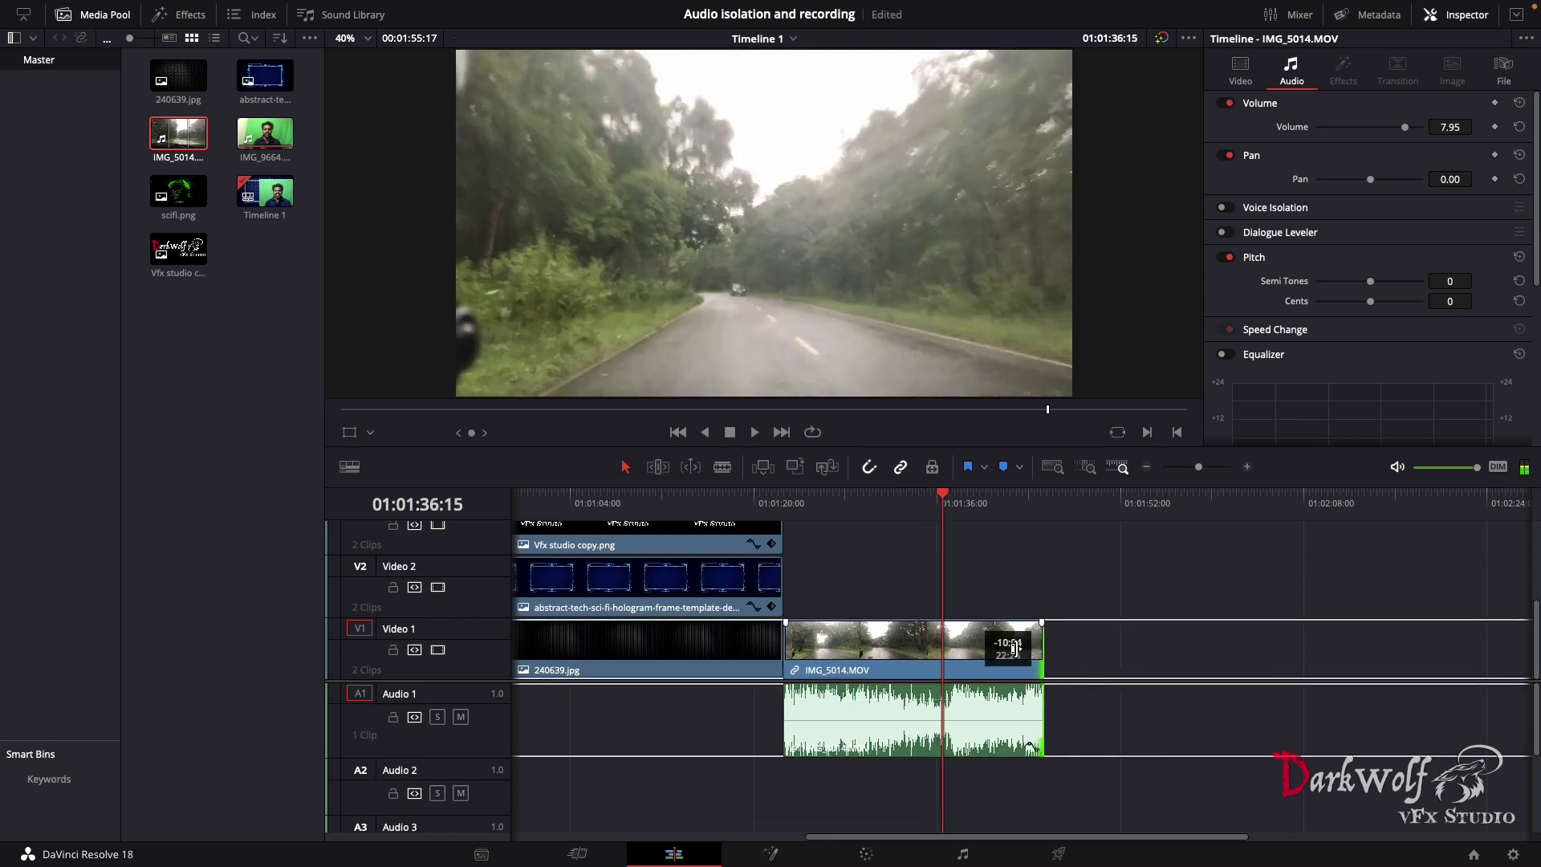
- Trim IMG_5014.MOV and its audio back to 01:01:36:15, replay it, and reselect the clip
left_click_drag(1153, 636, 940, 636)
left_click(883, 617)
left_click(794, 497)
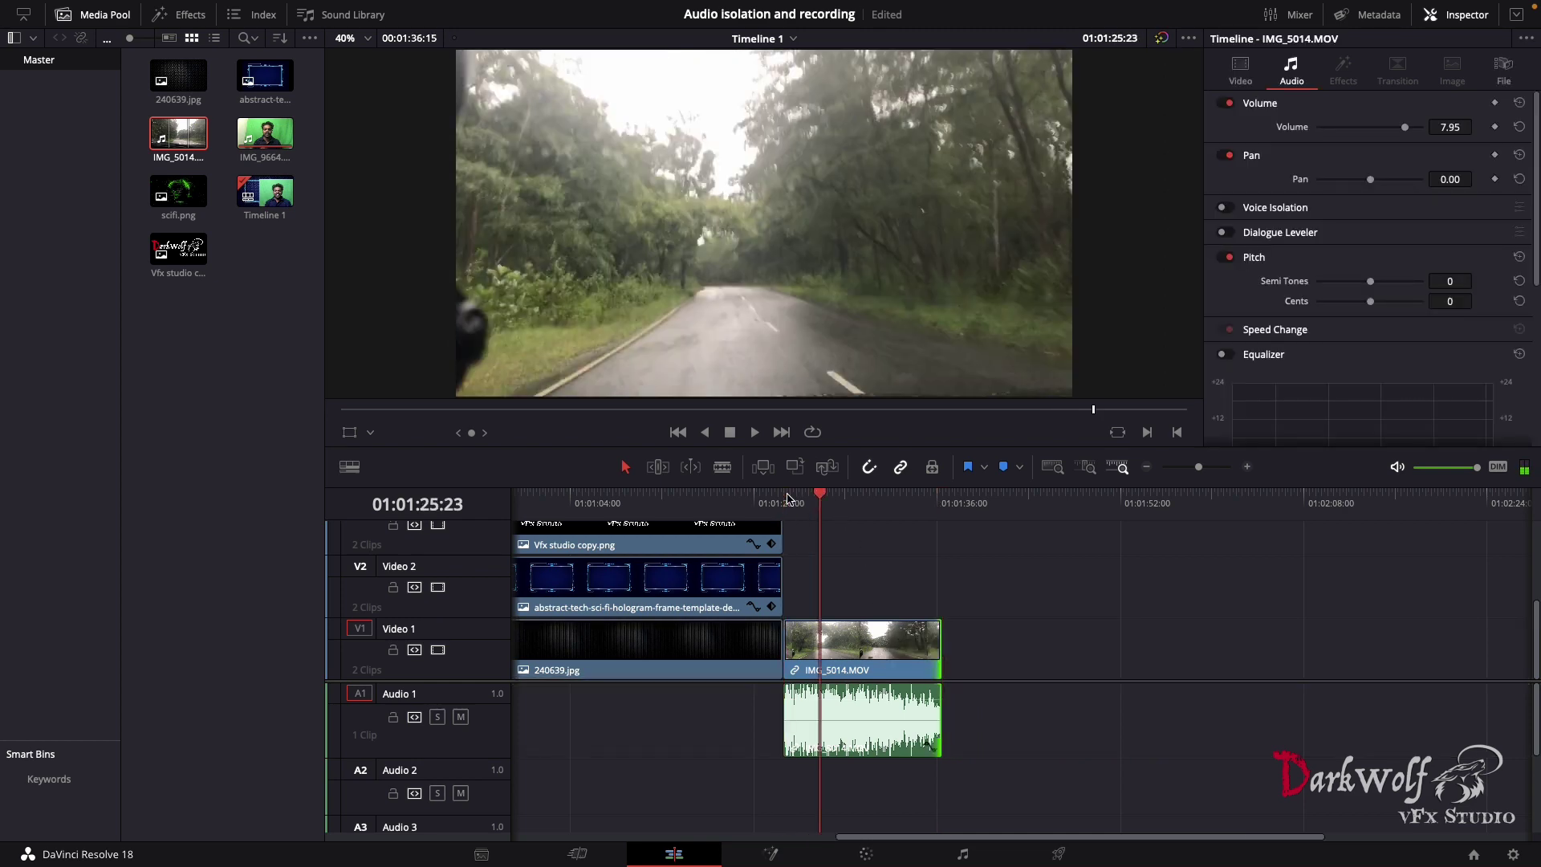
key("space")
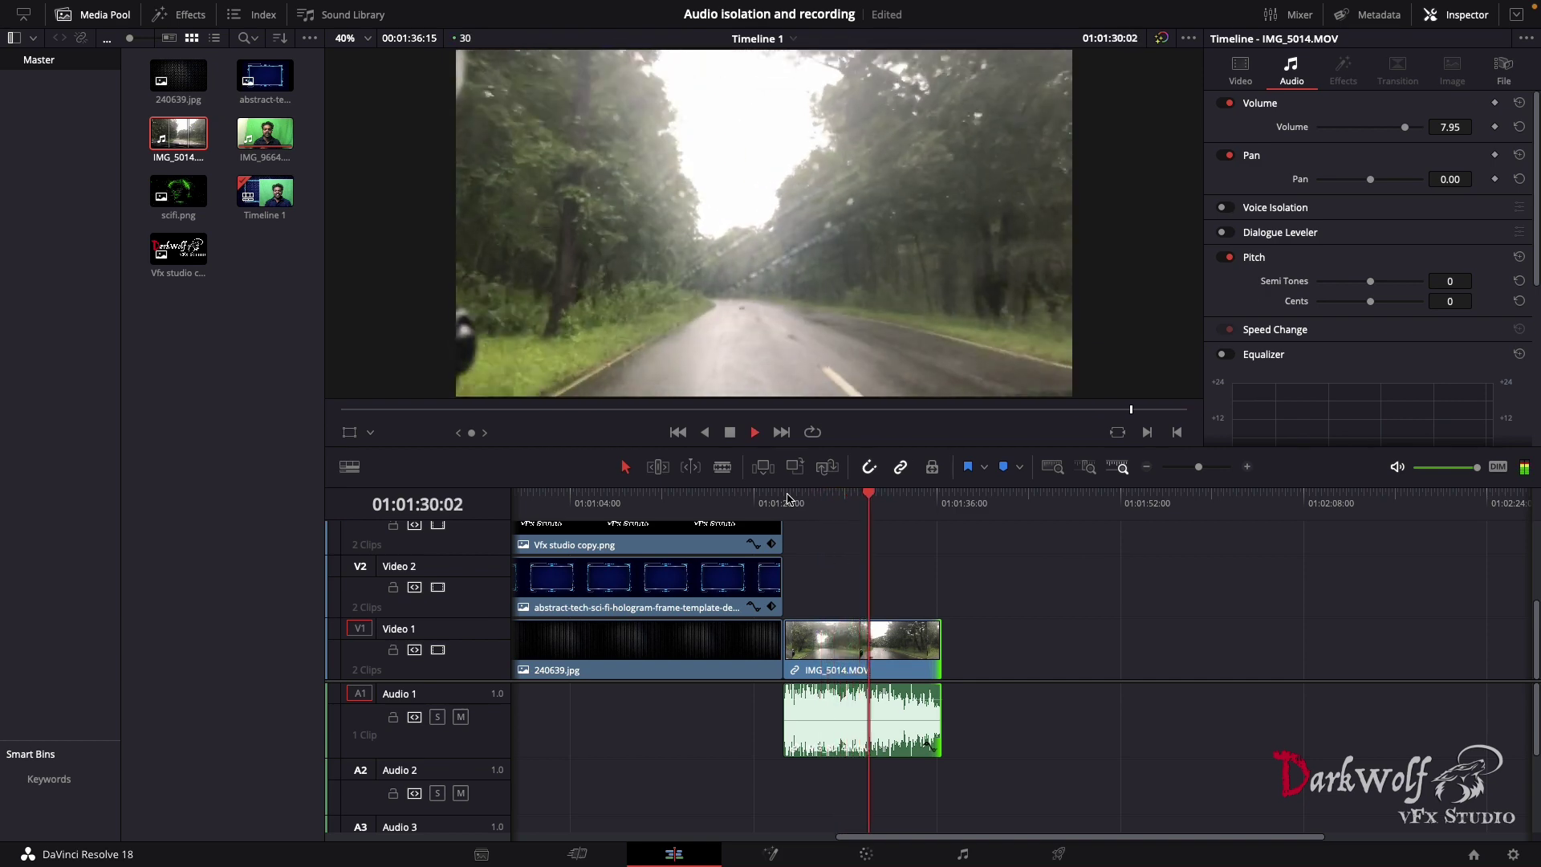
key("space")
left_click(877, 629)
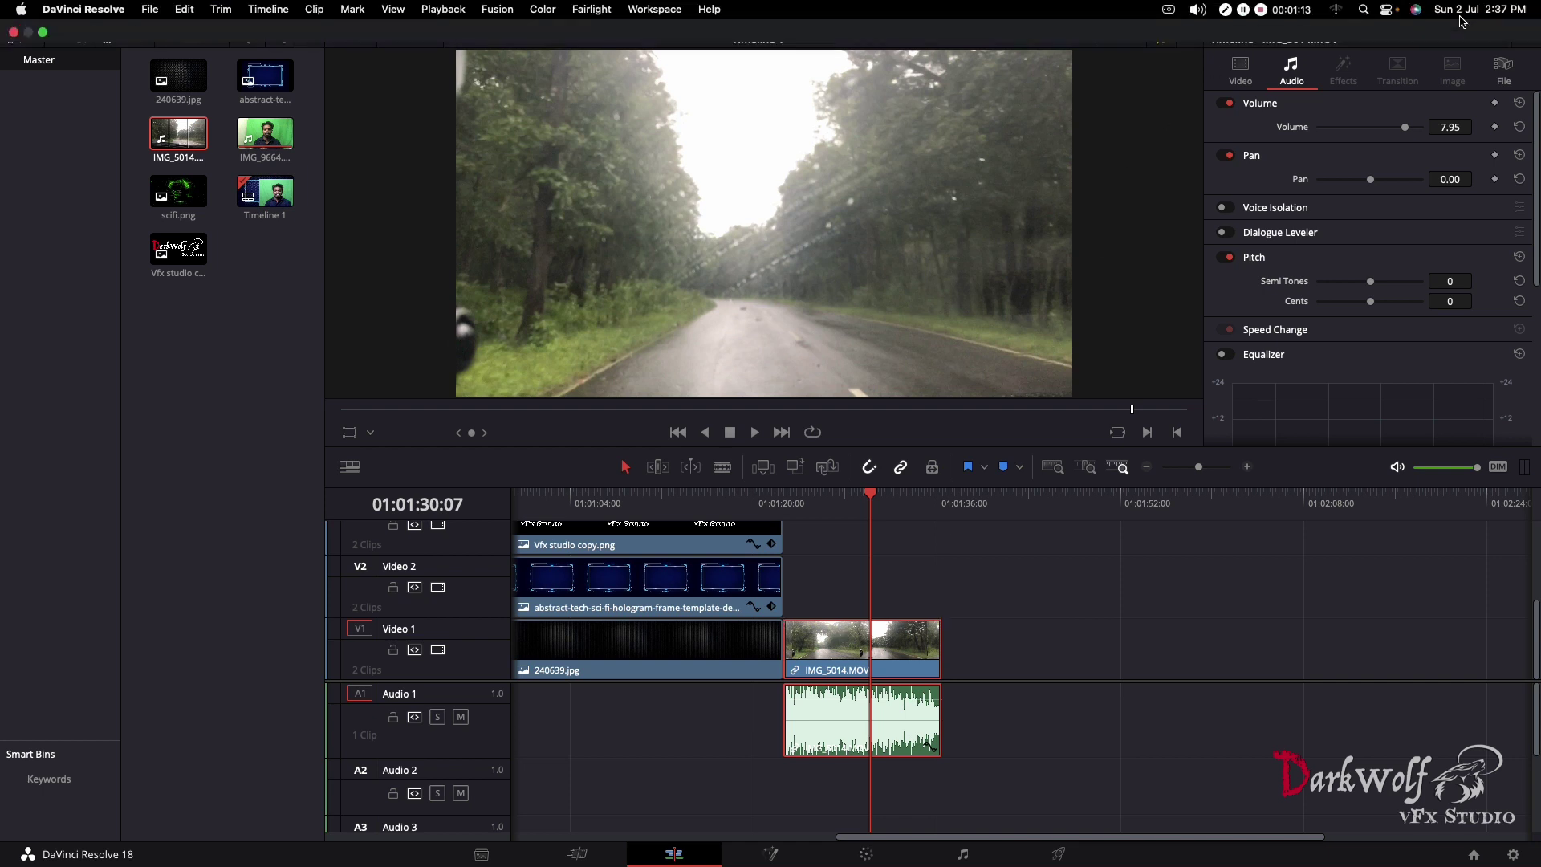
left_click(1451, 17)
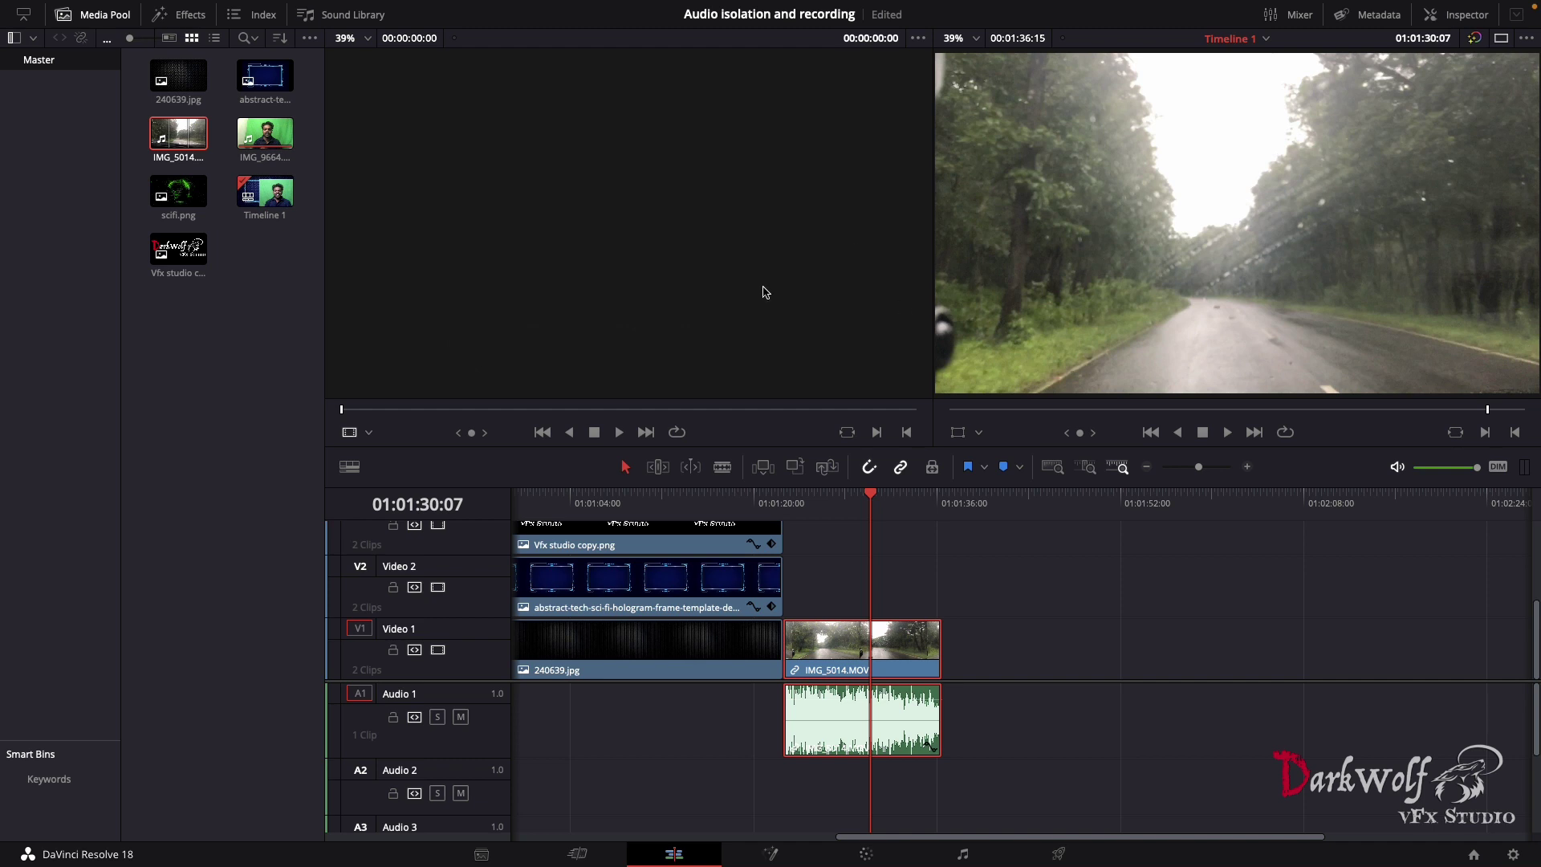
left_click(1462, 14)
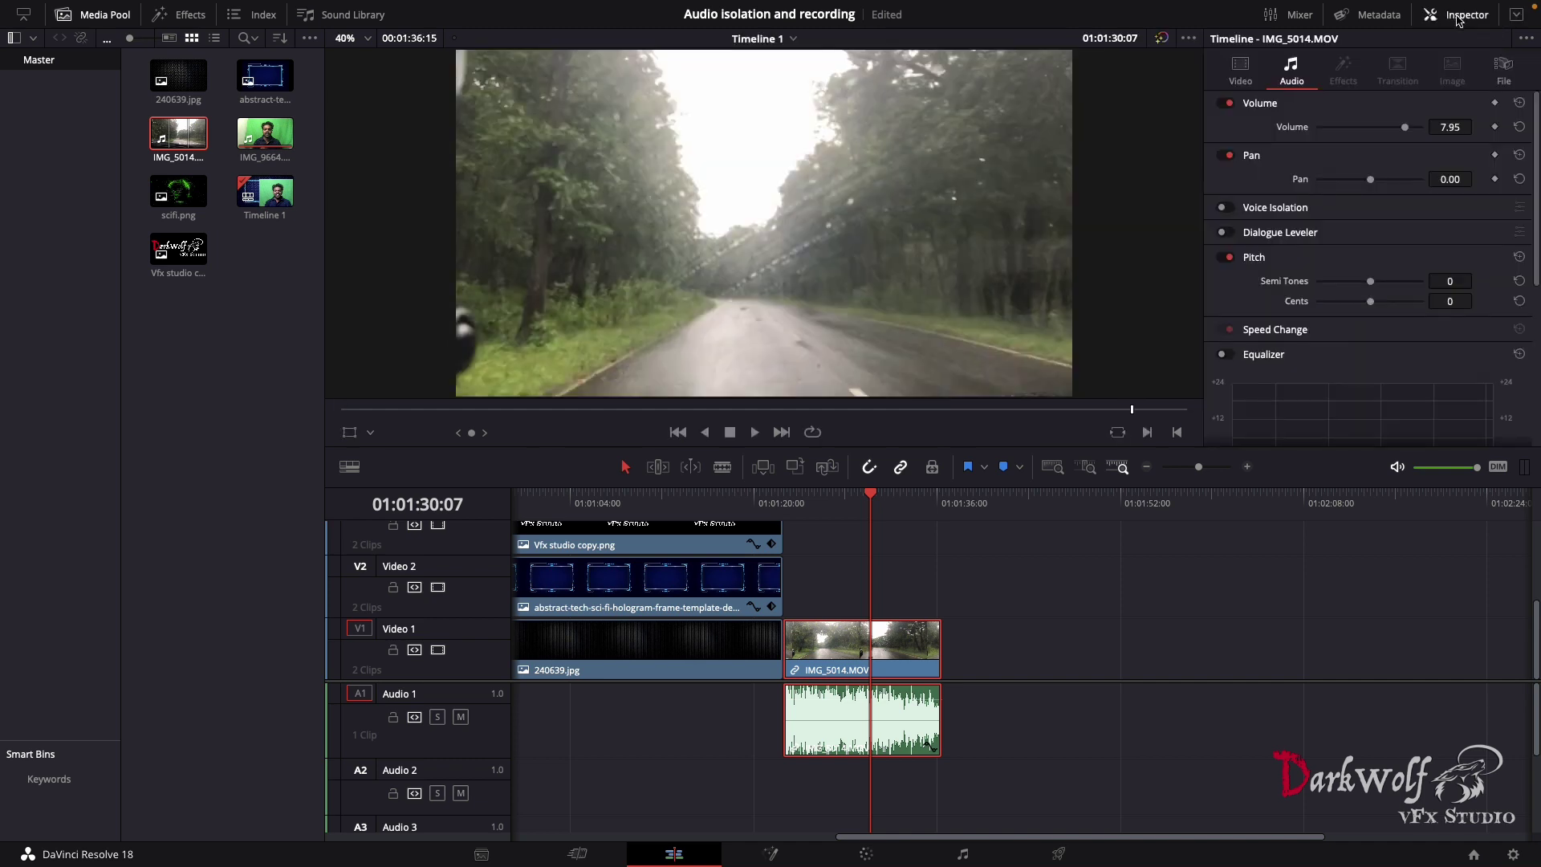
left_click(1252, 71)
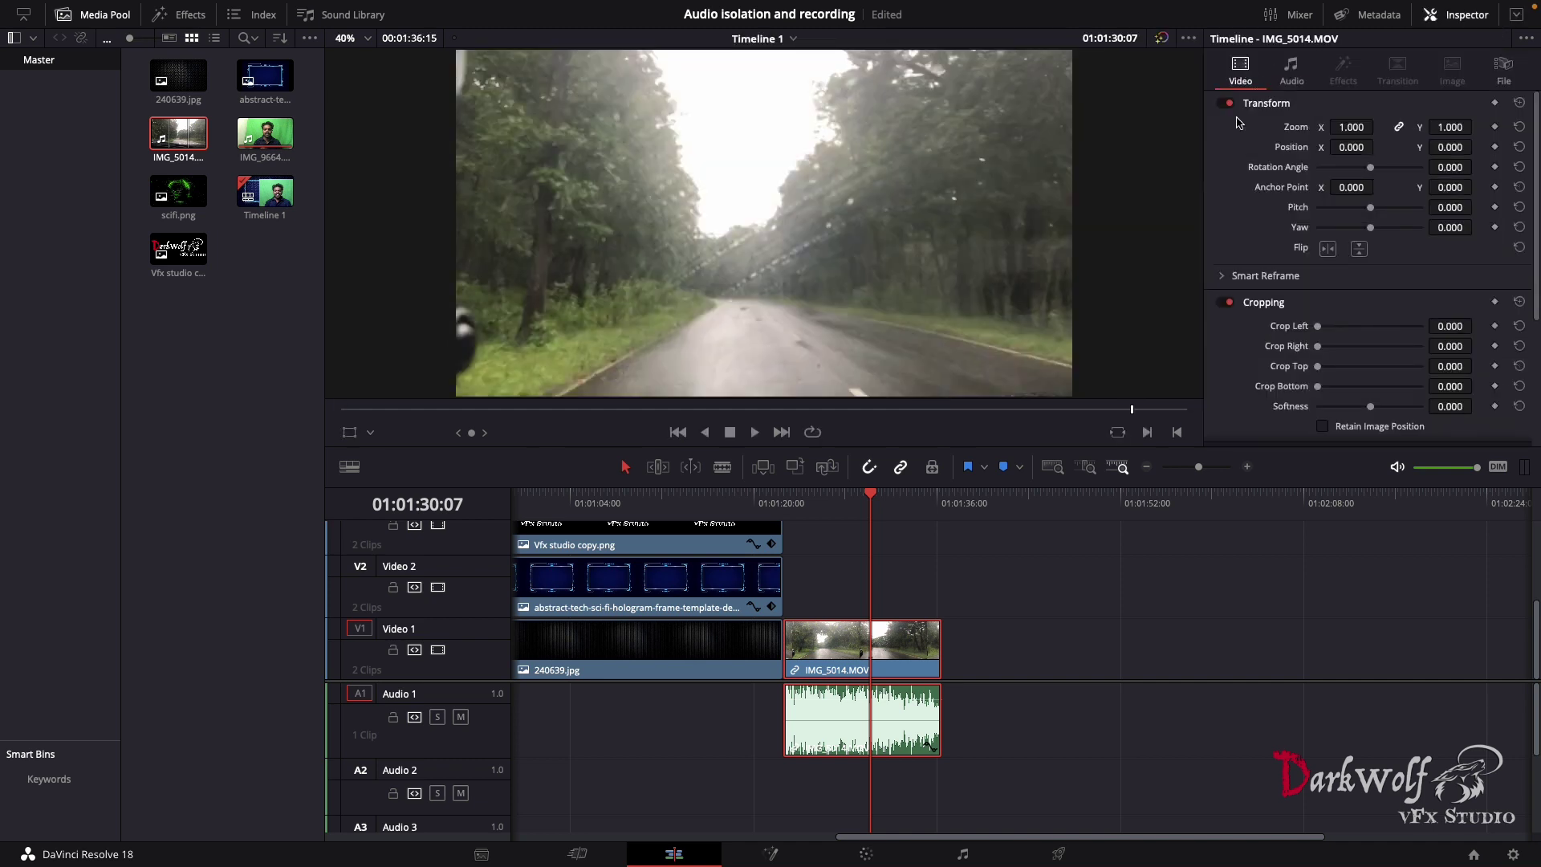
left_click(1293, 71)
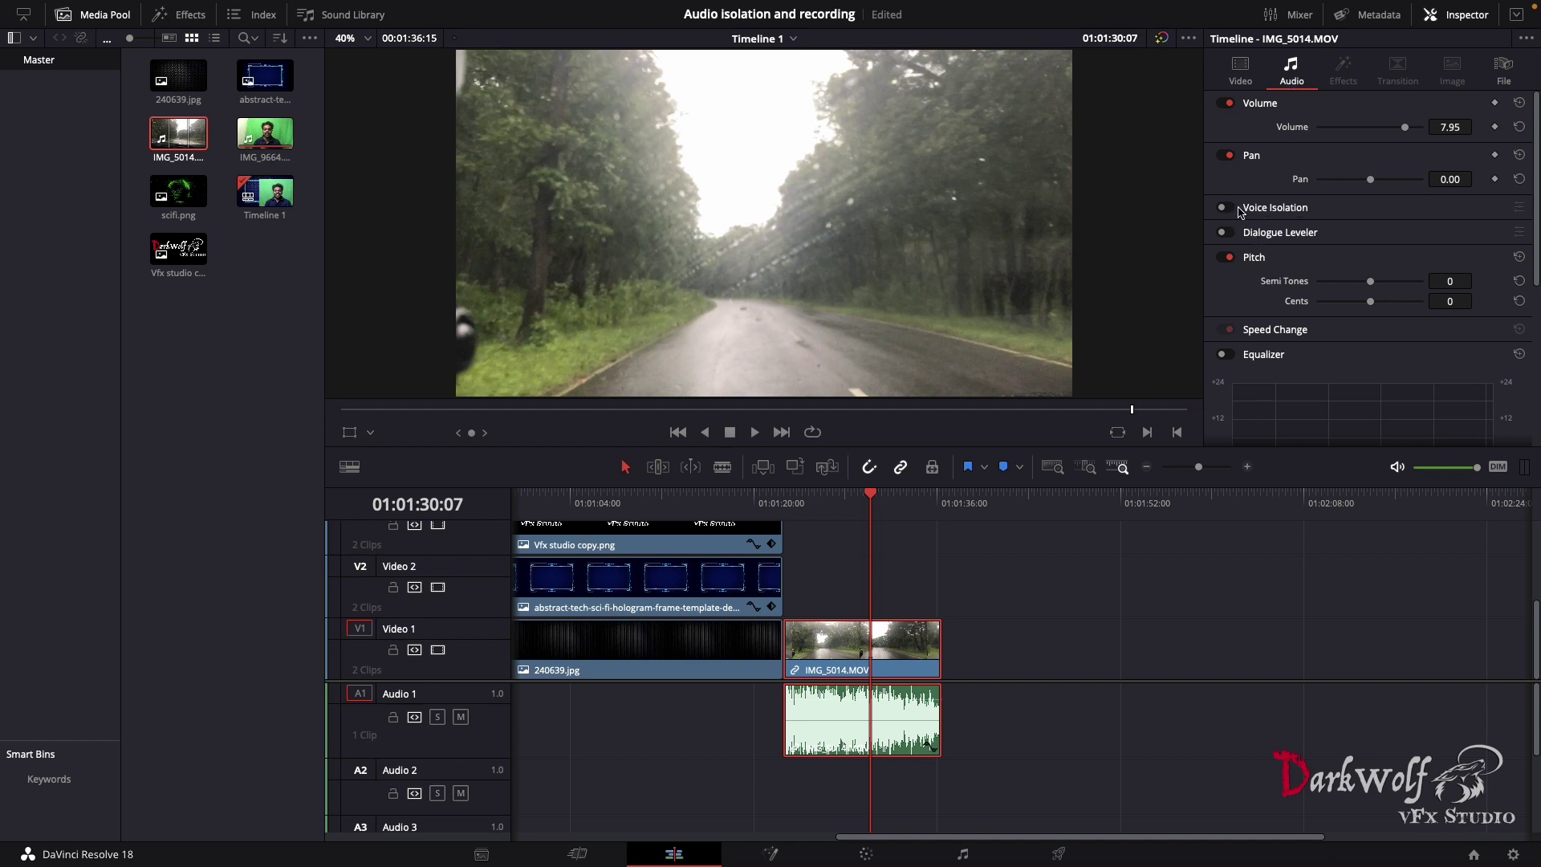
- Enable Voice Isolation on IMG_5014.MOV, raising Amount from 30 to 60 to 100 between playbacks
left_click(1224, 208)
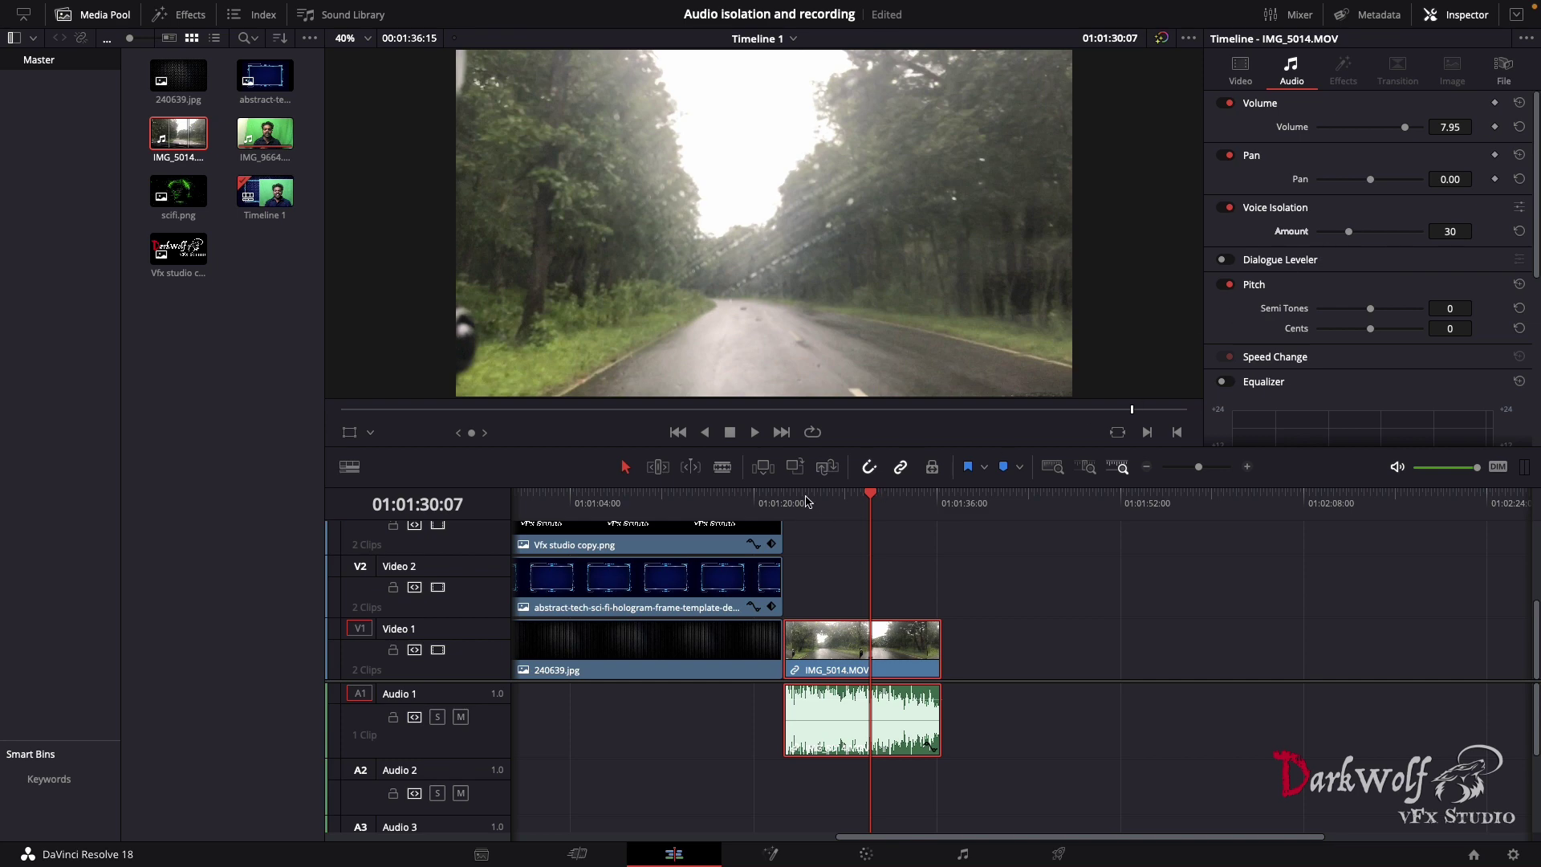
left_click(784, 495)
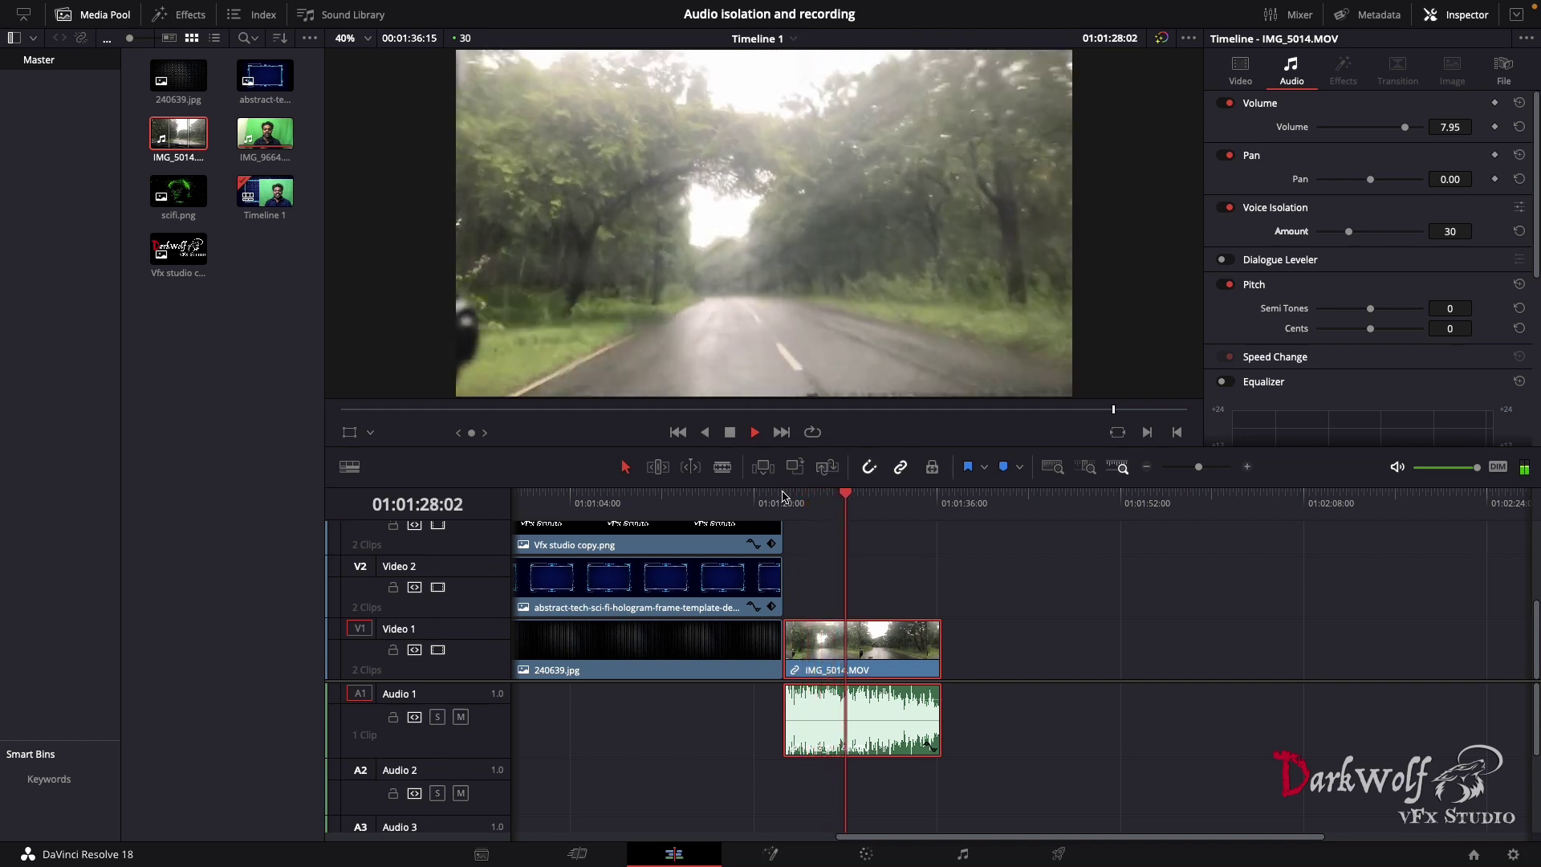
key("space")
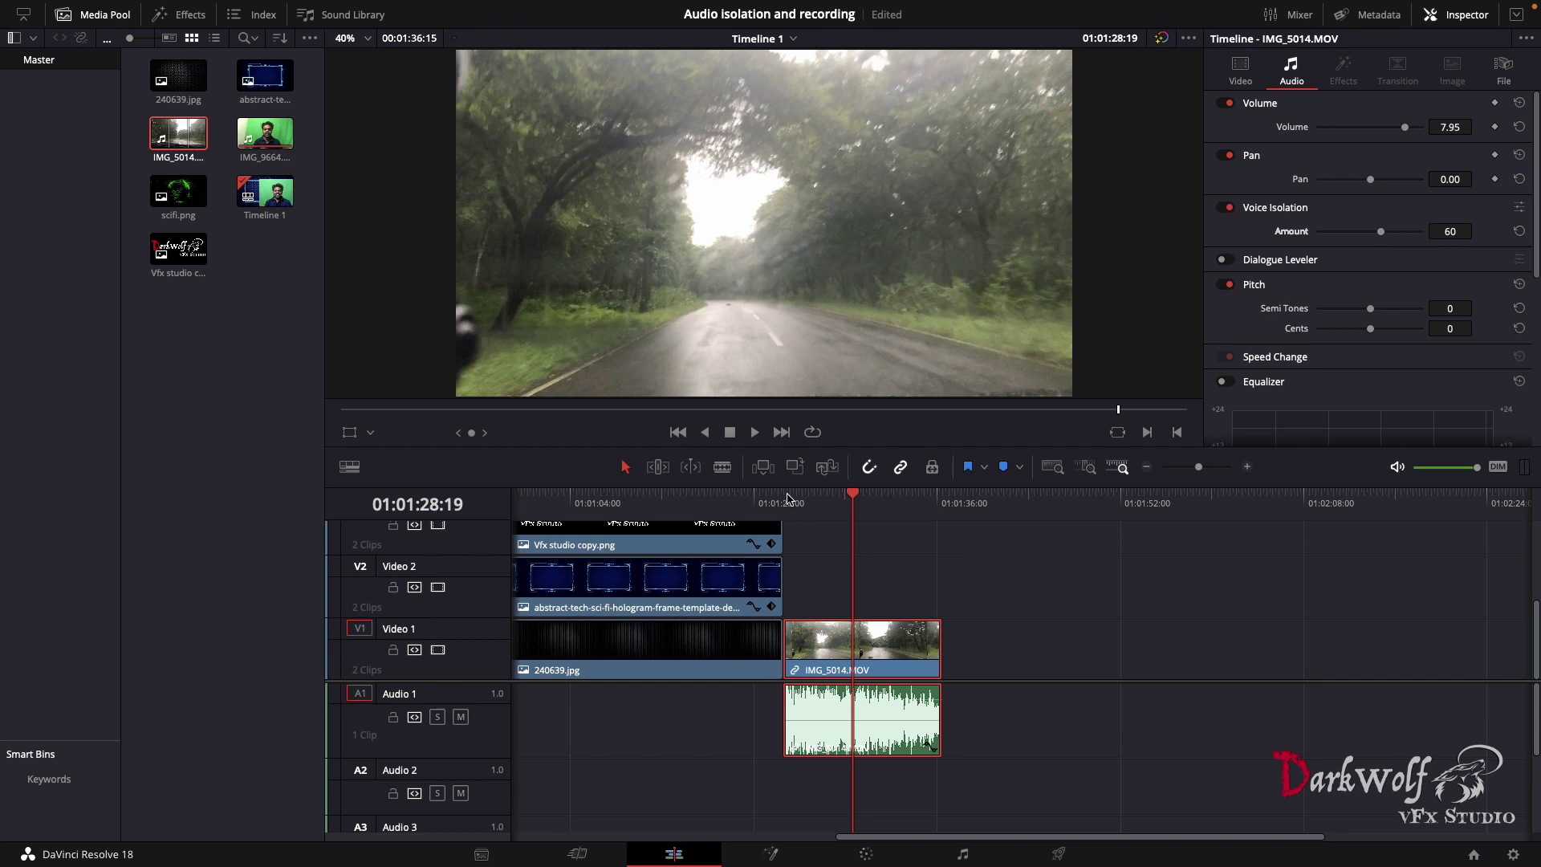
left_click(783, 496)
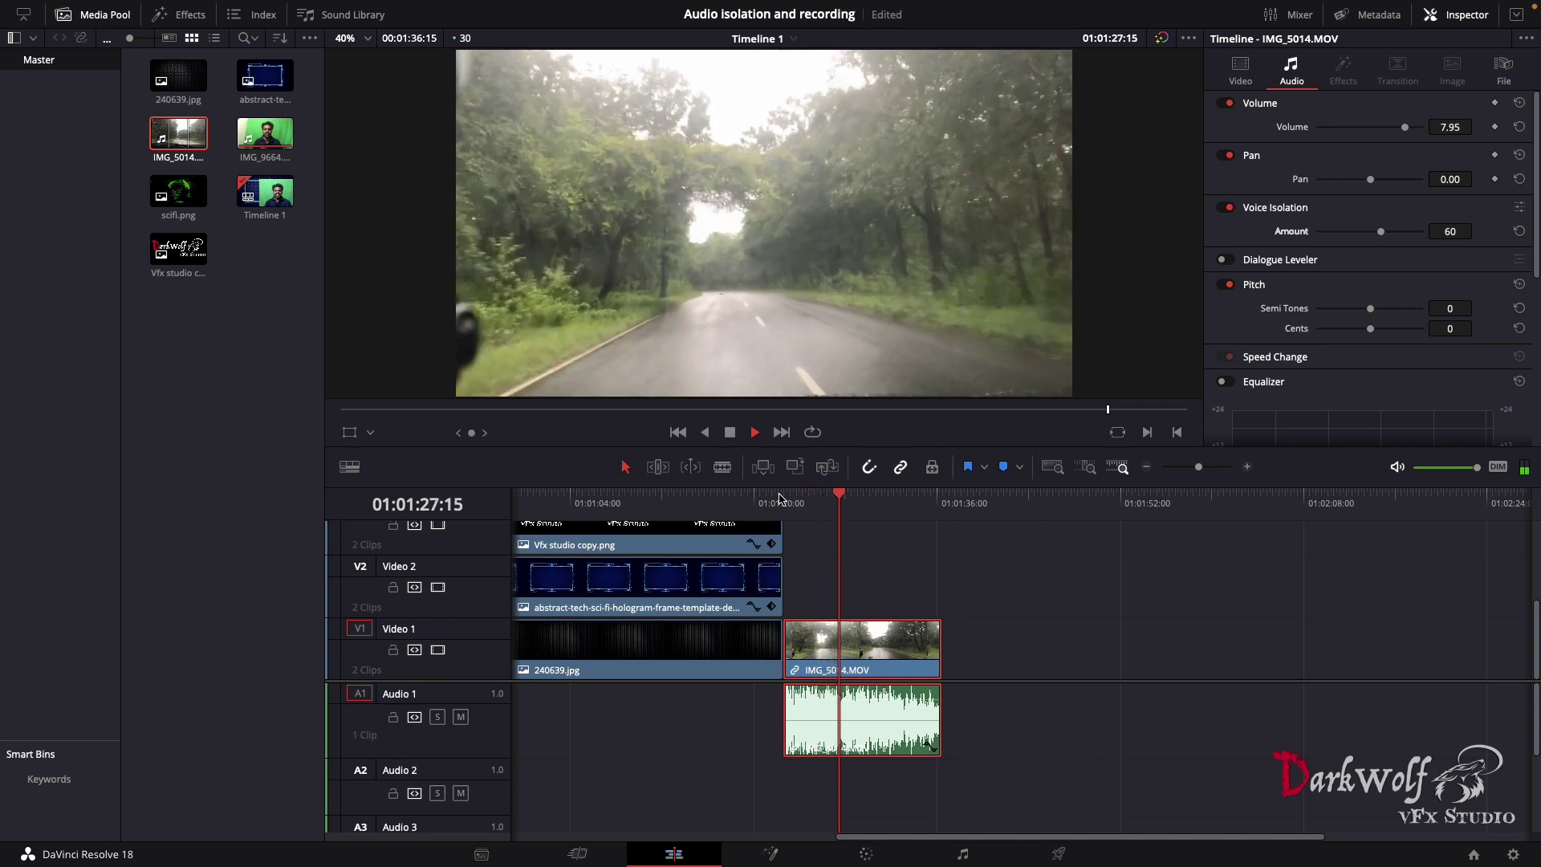
key("space")
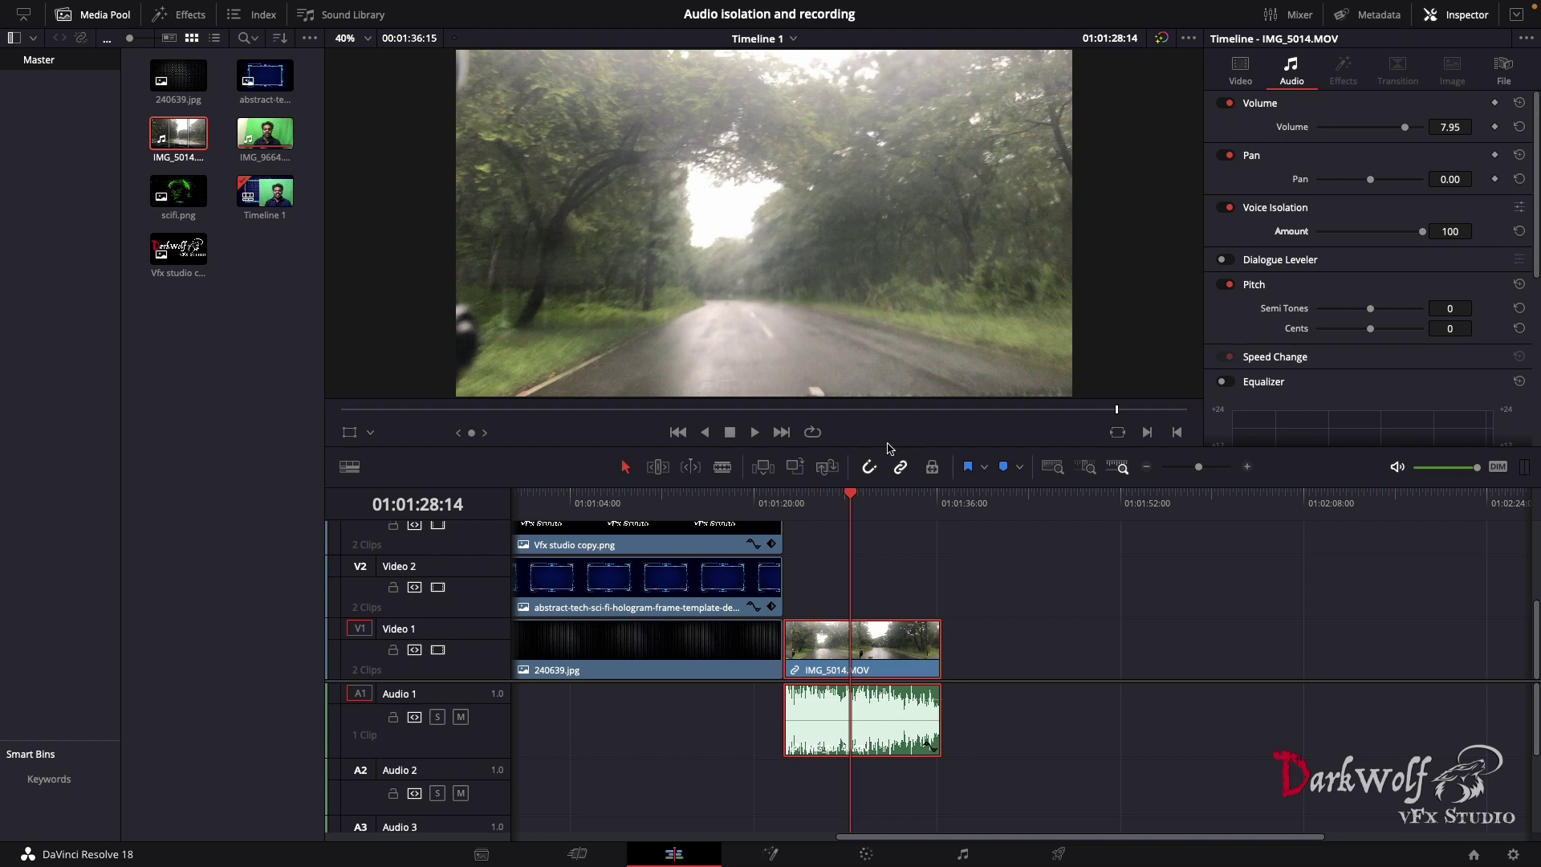
left_click(781, 497)
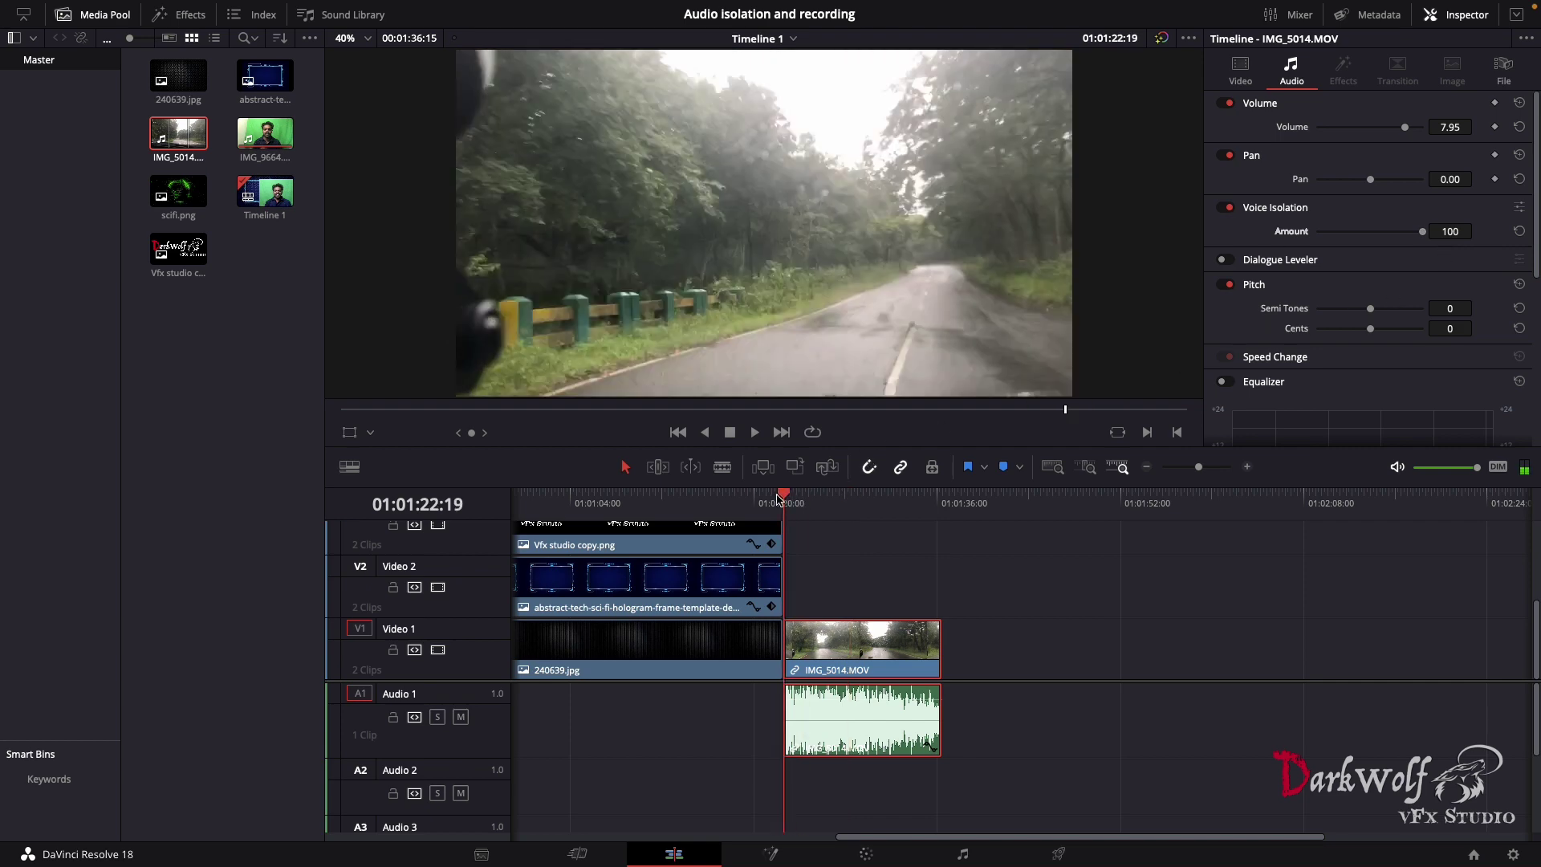
key("space")
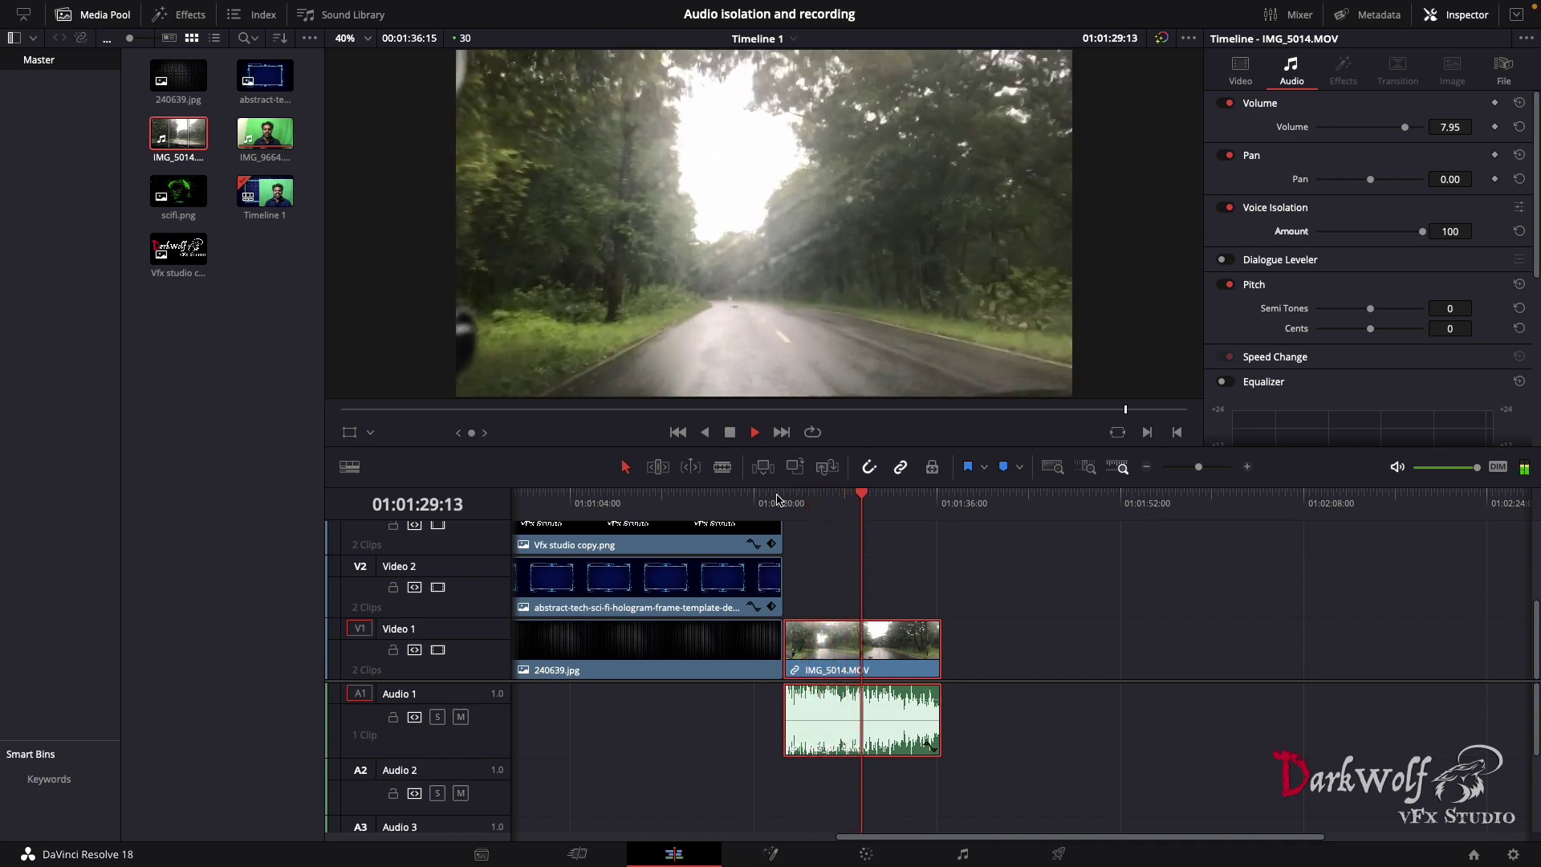
key("space")
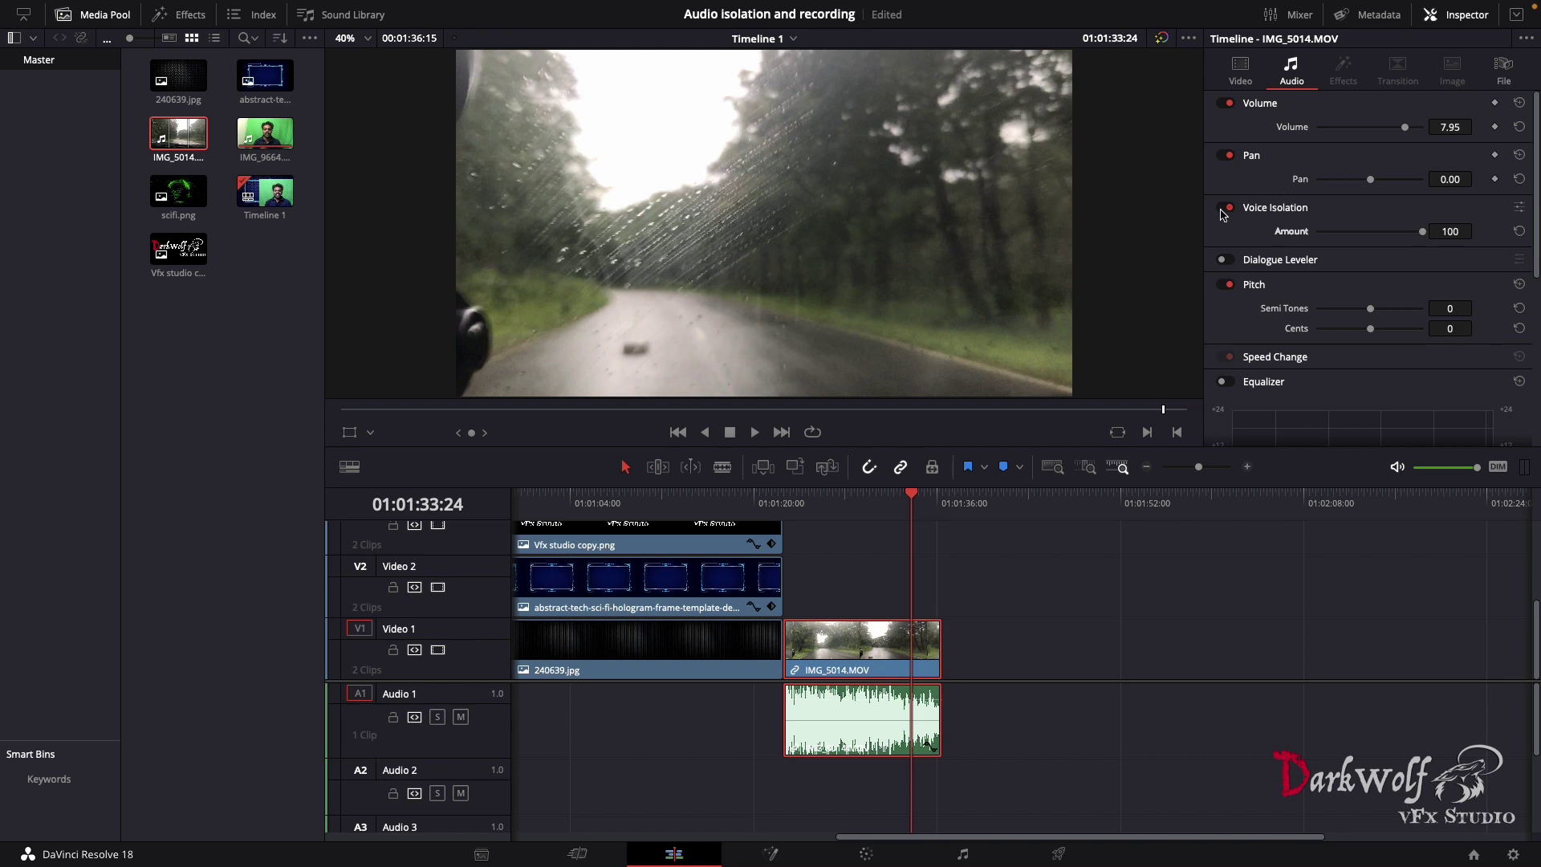
left_click(1223, 208)
left_click(785, 504)
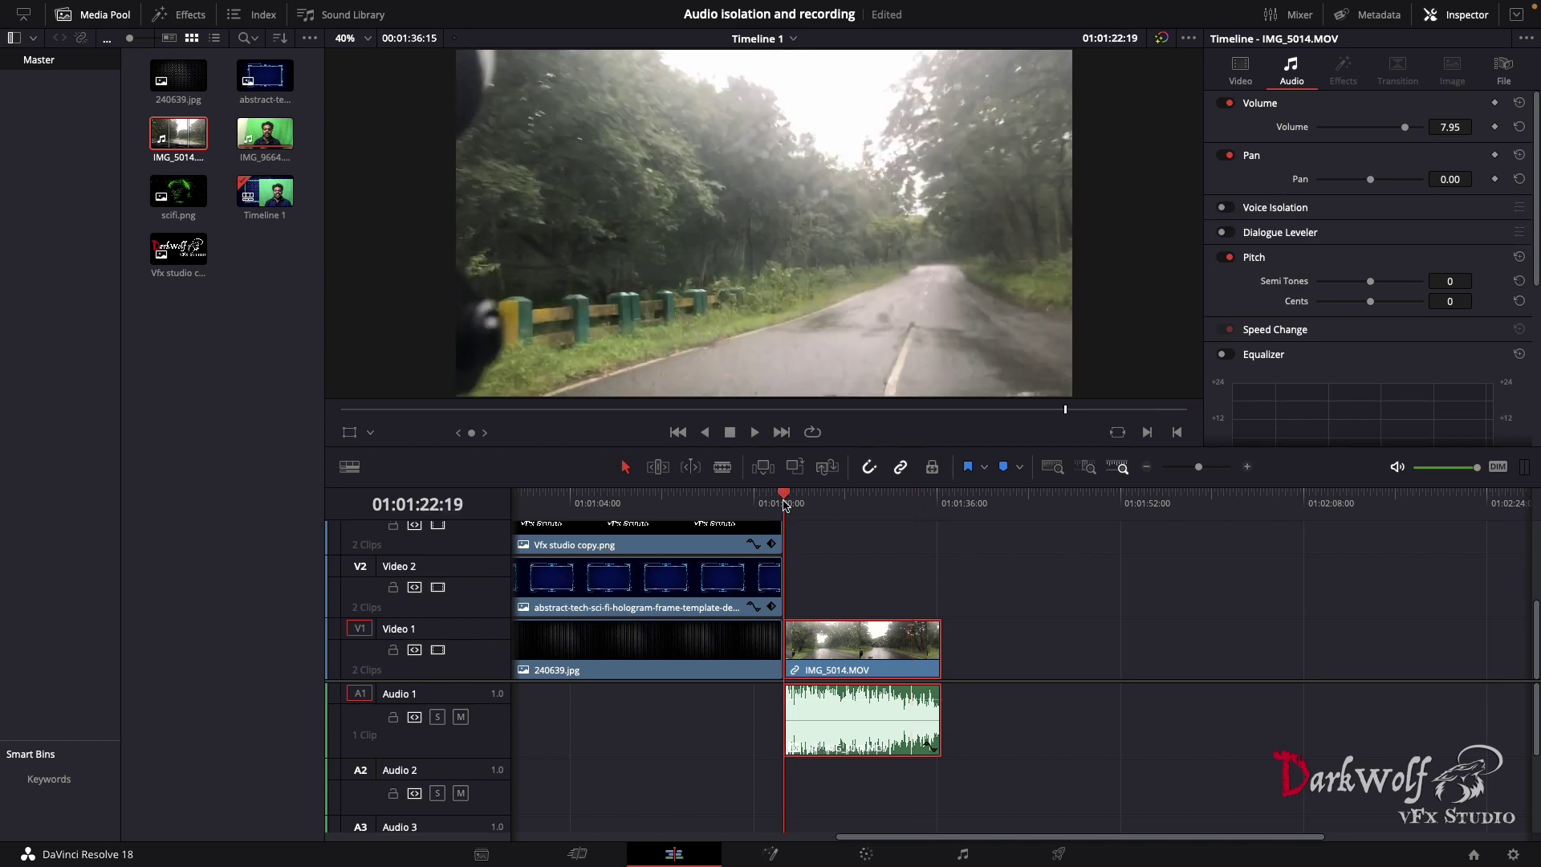
key("space")
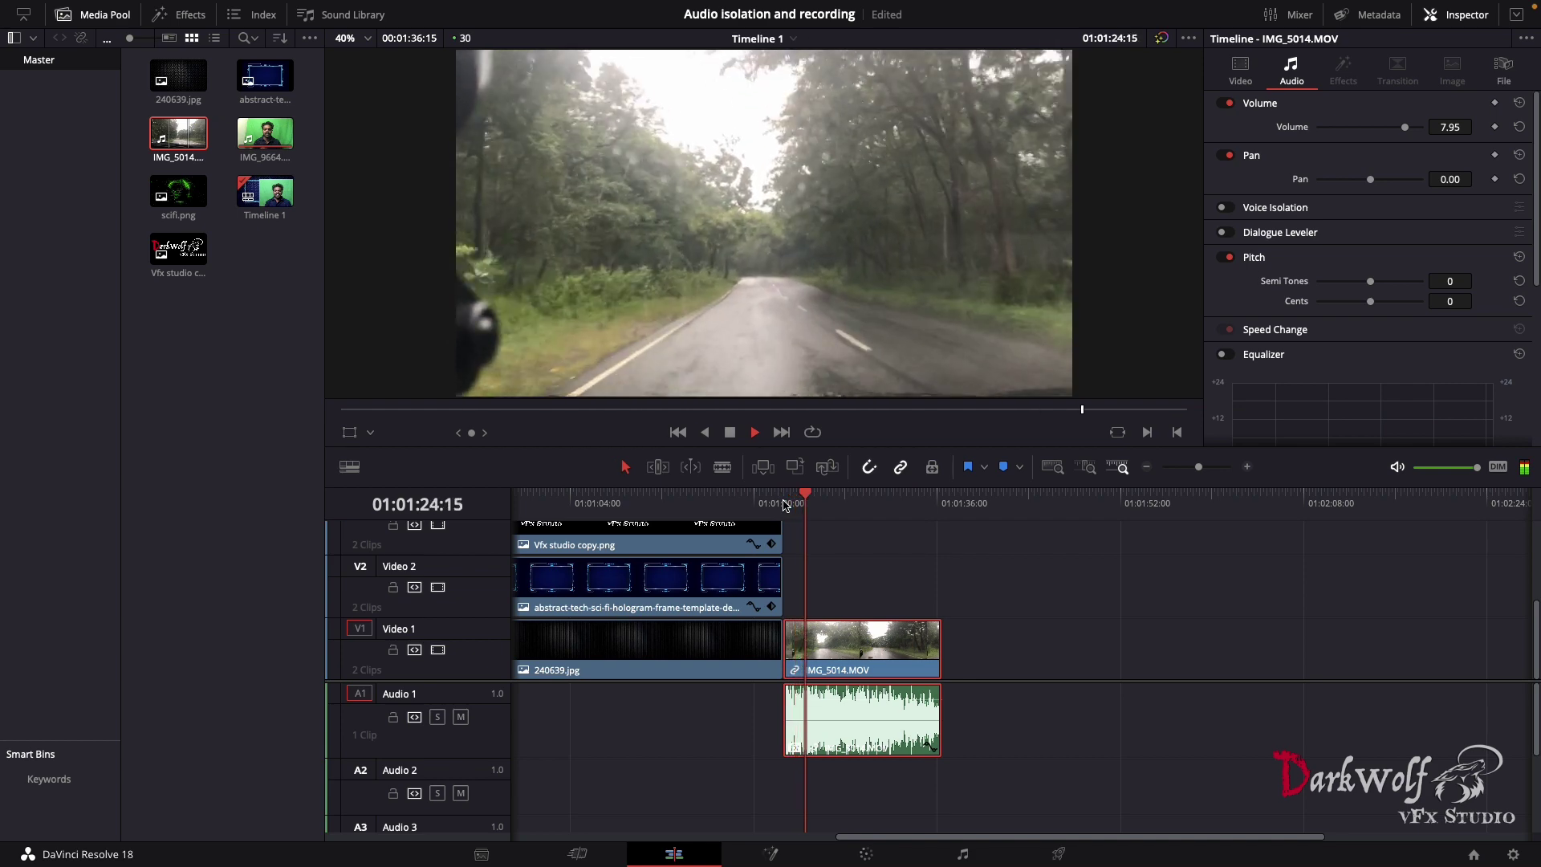
key("space")
left_click(1225, 208)
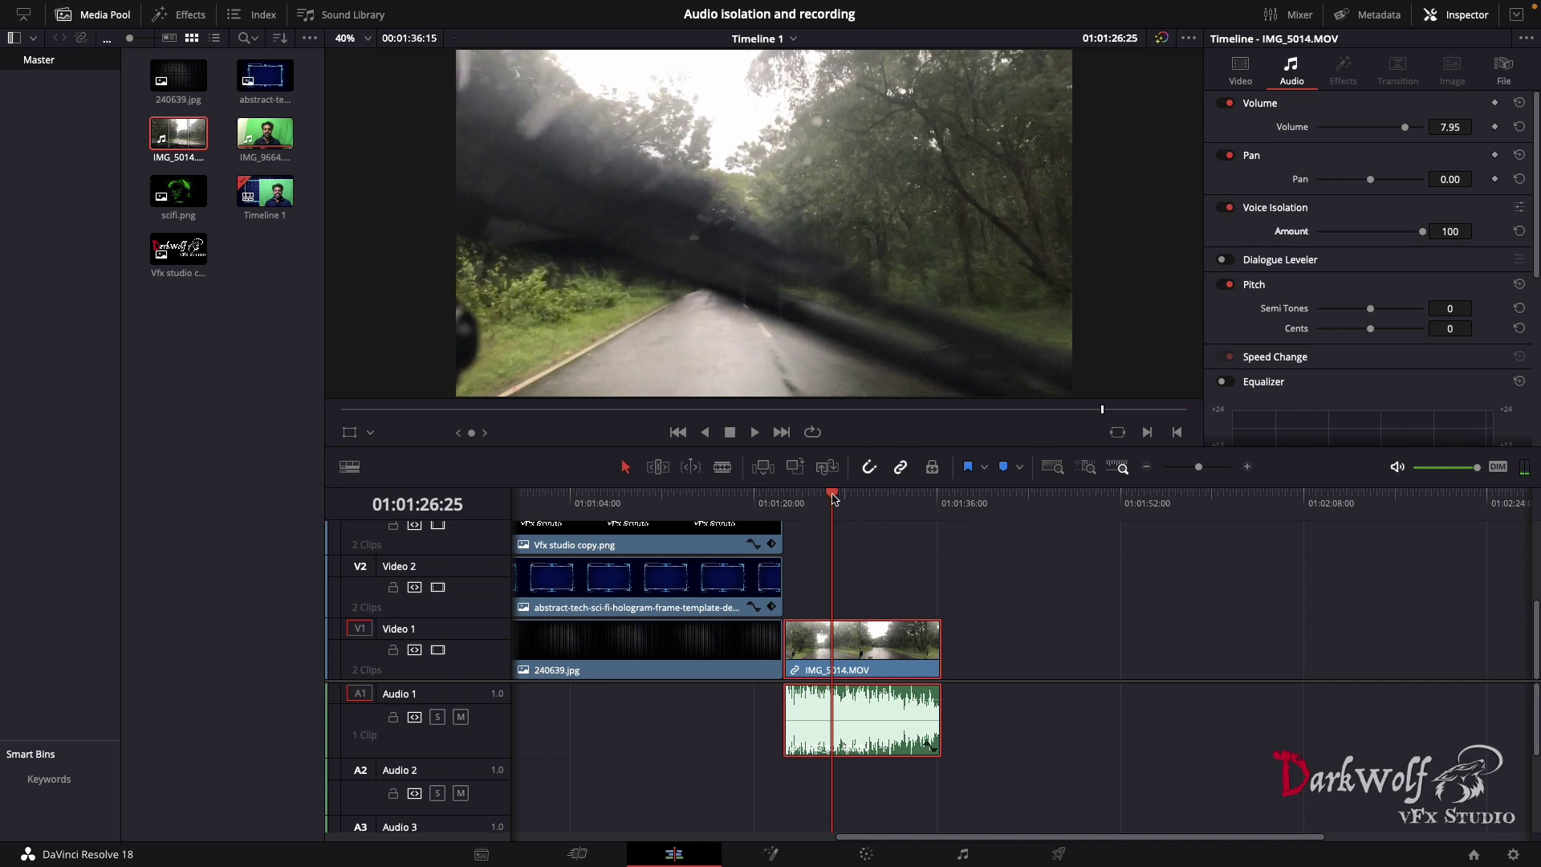
key("space")
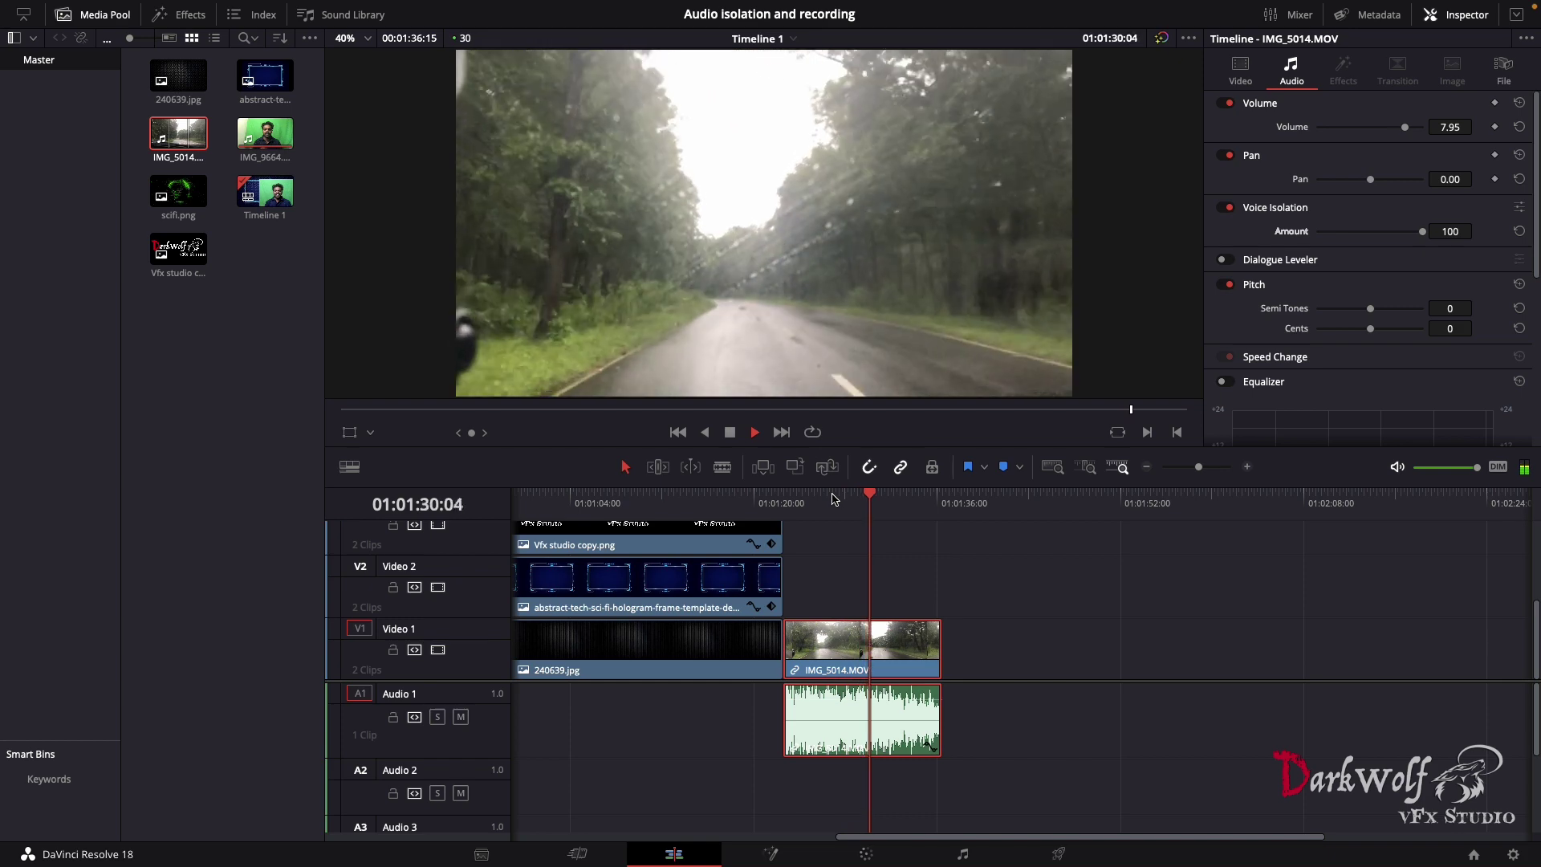
key("space")
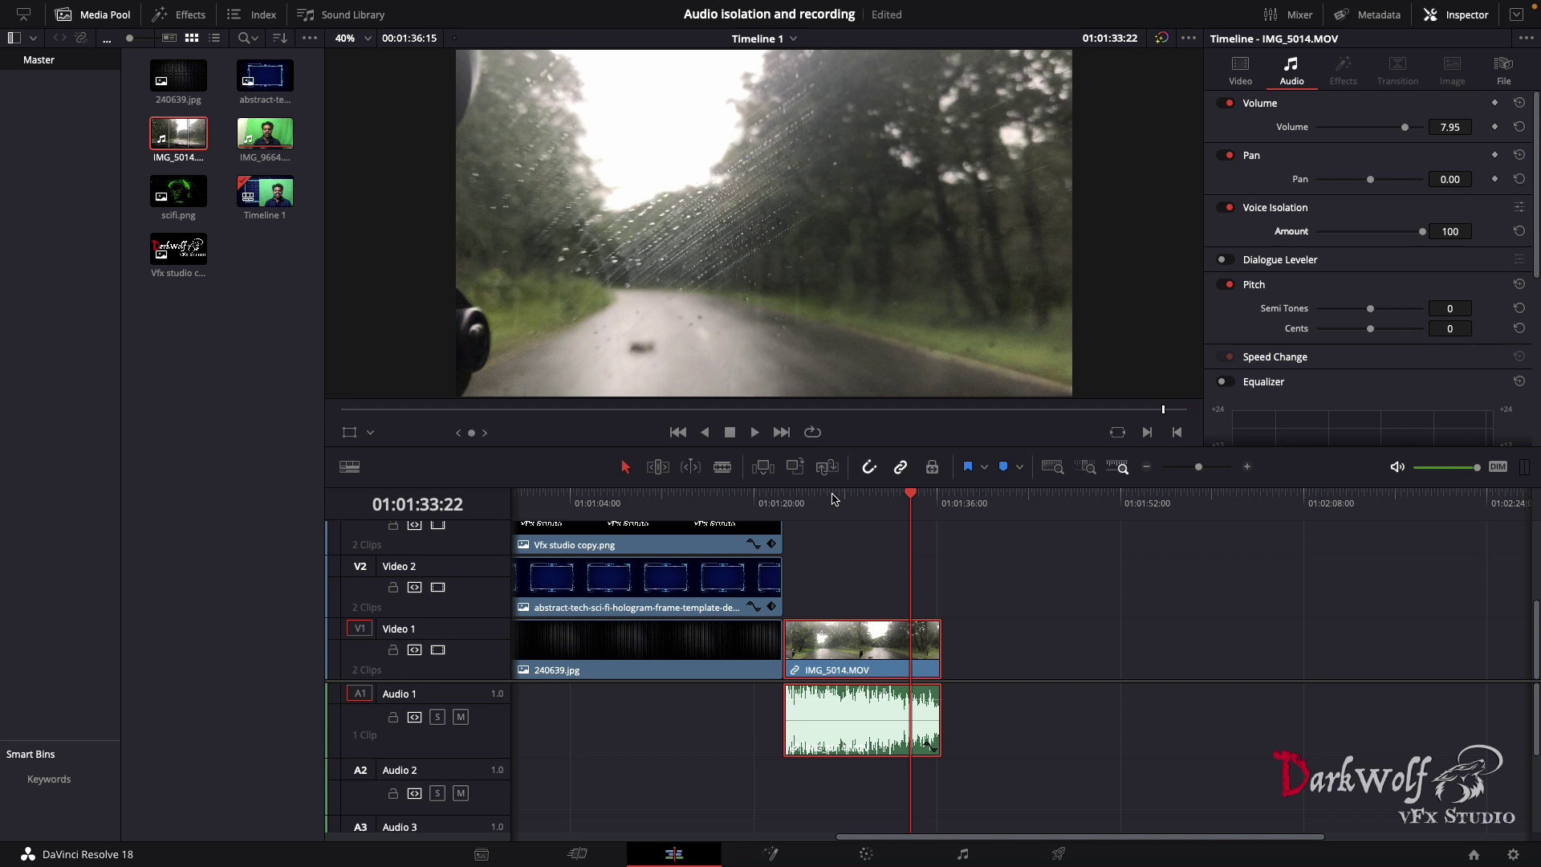
mouse_move(911, 496)
left_mouse_down()
mouse_move(760, 503)
mouse_move(836, 503)
left_mouse_up()
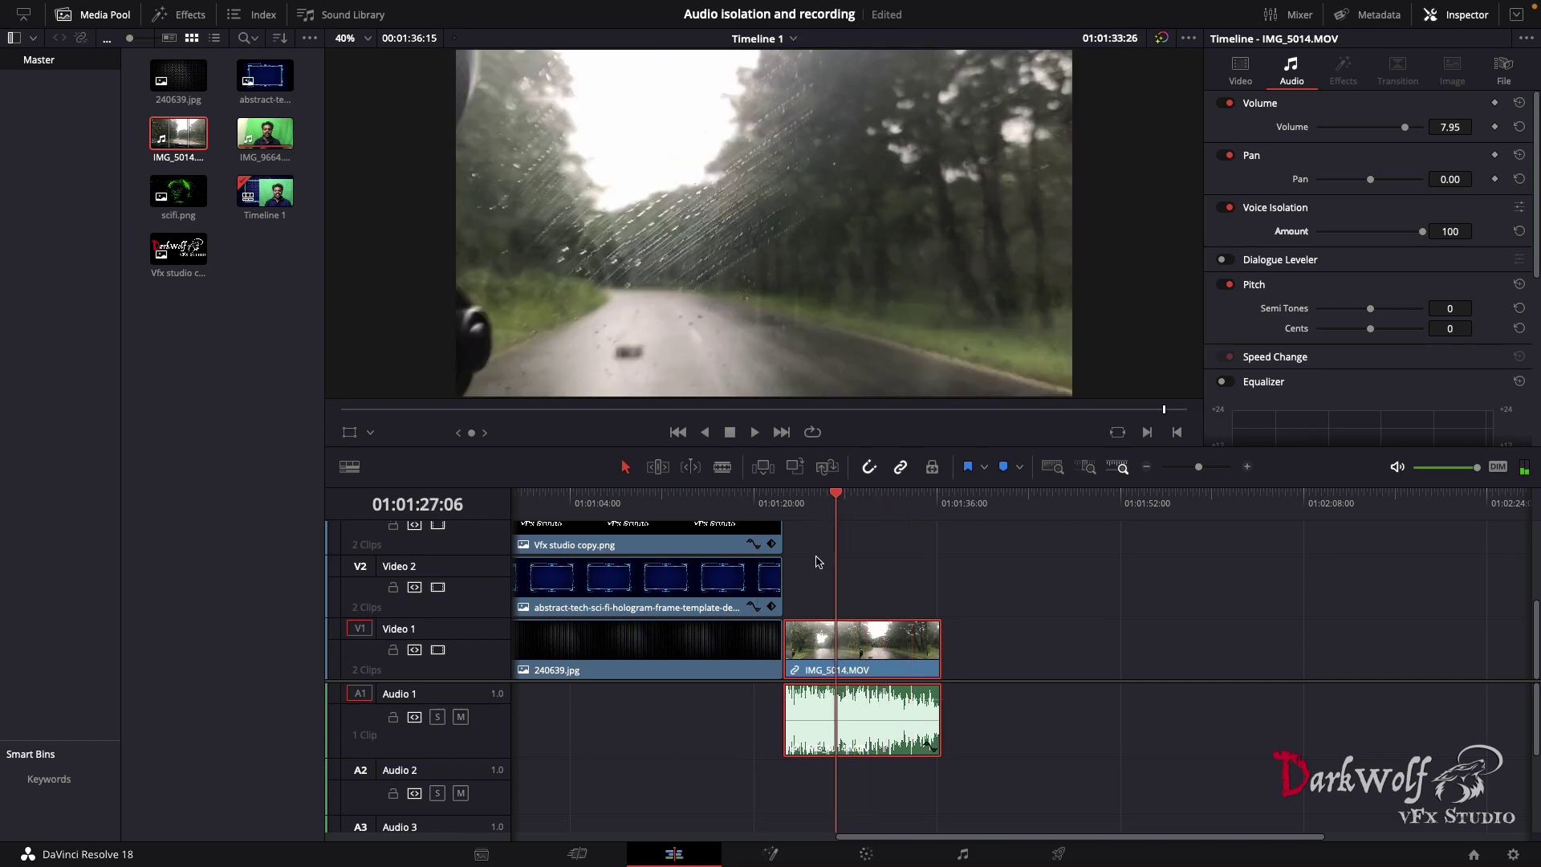
left_click(813, 498)
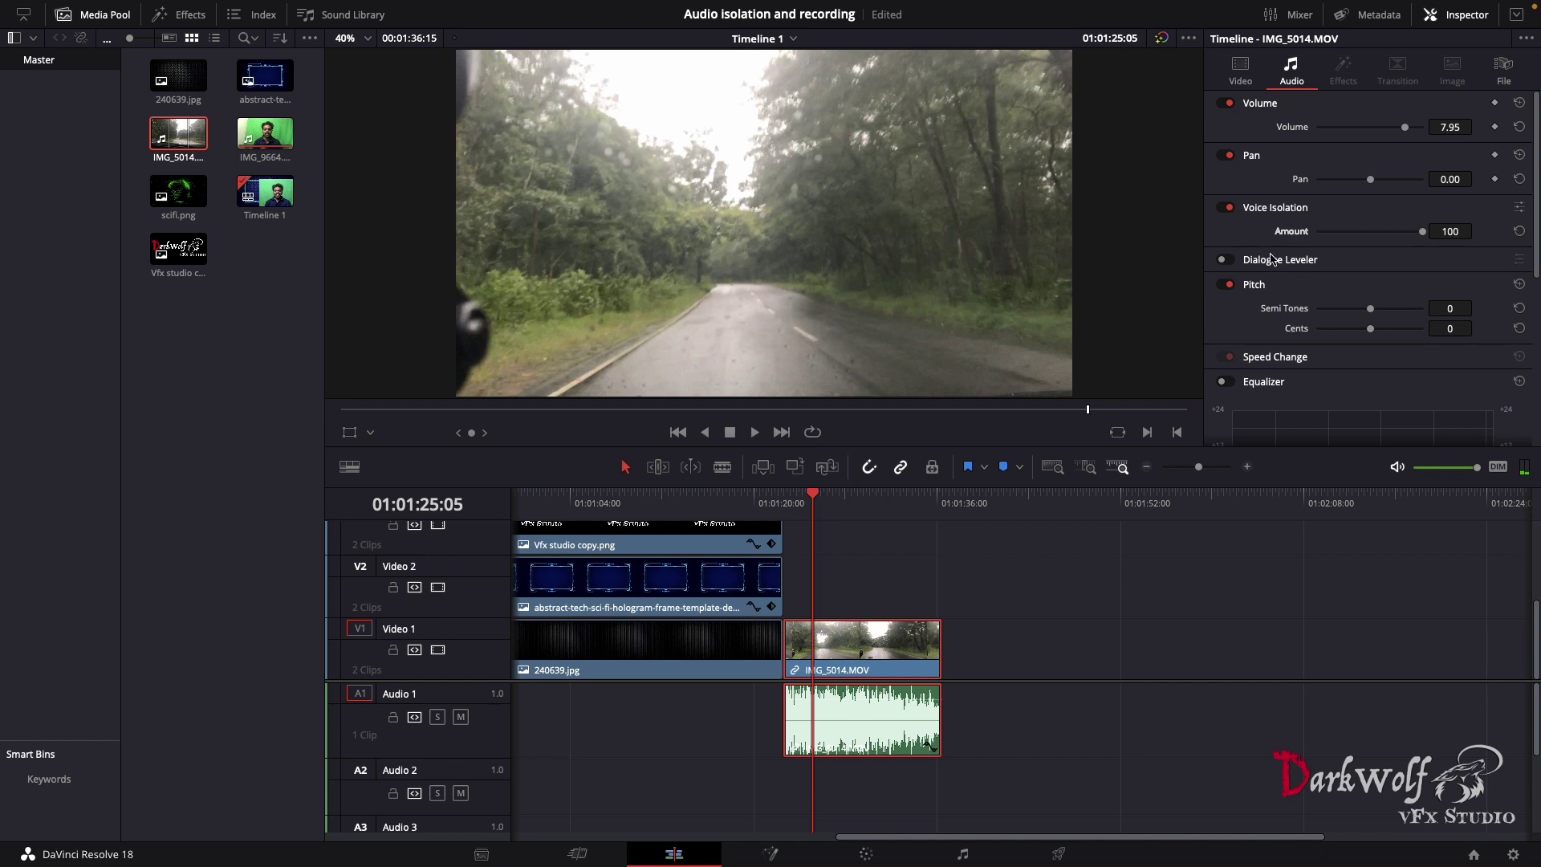
left_click(937, 495)
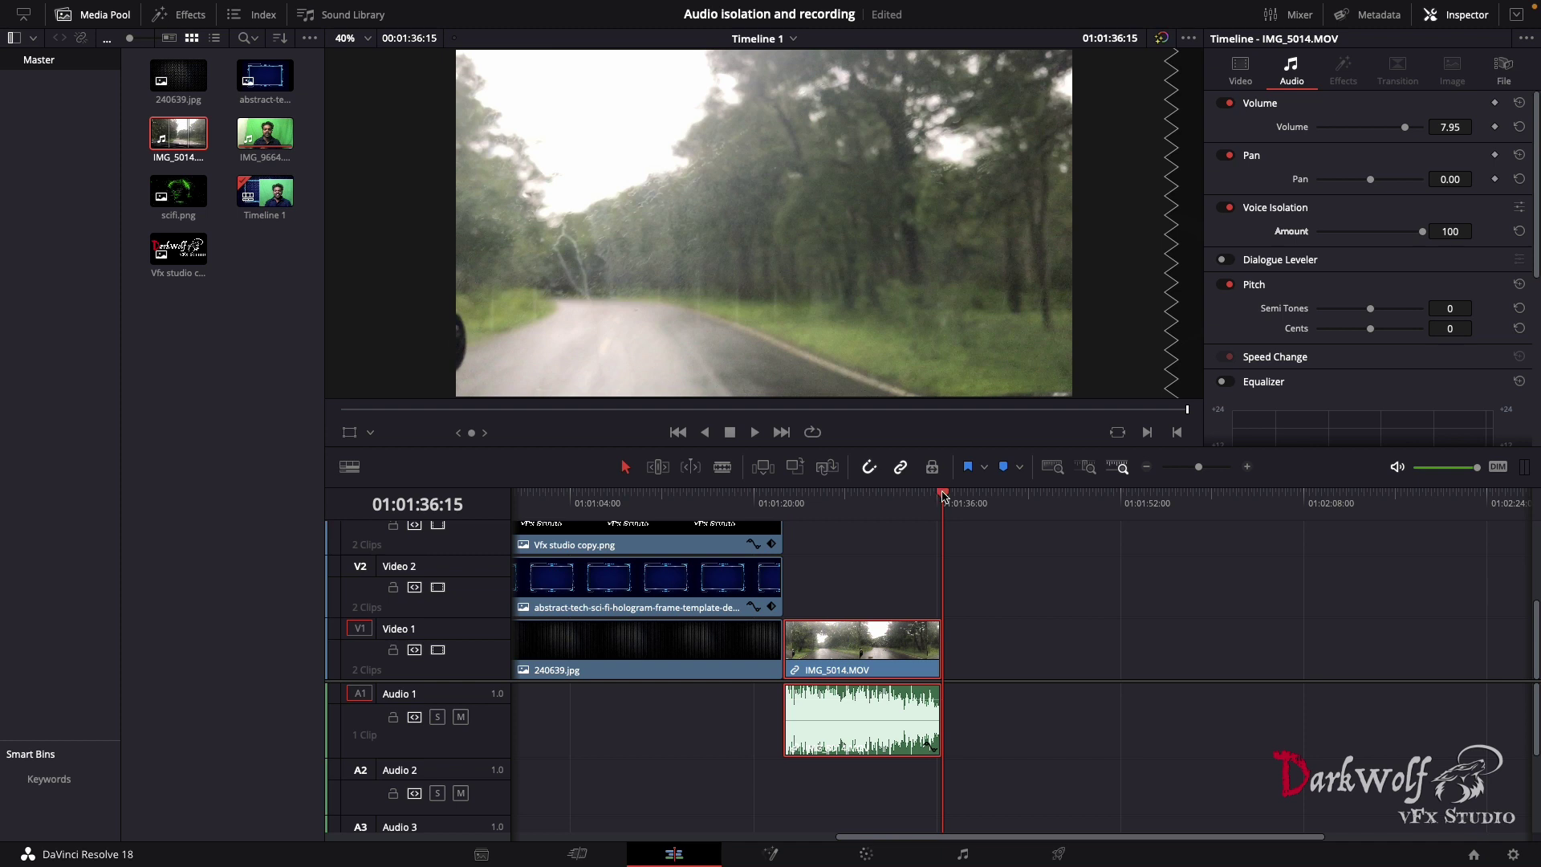
- Add a mono Audio 6 track under Audio 5 and rename it 'my voice 2'
scroll(998, 612, "down", 2)
left_click(997, 612)
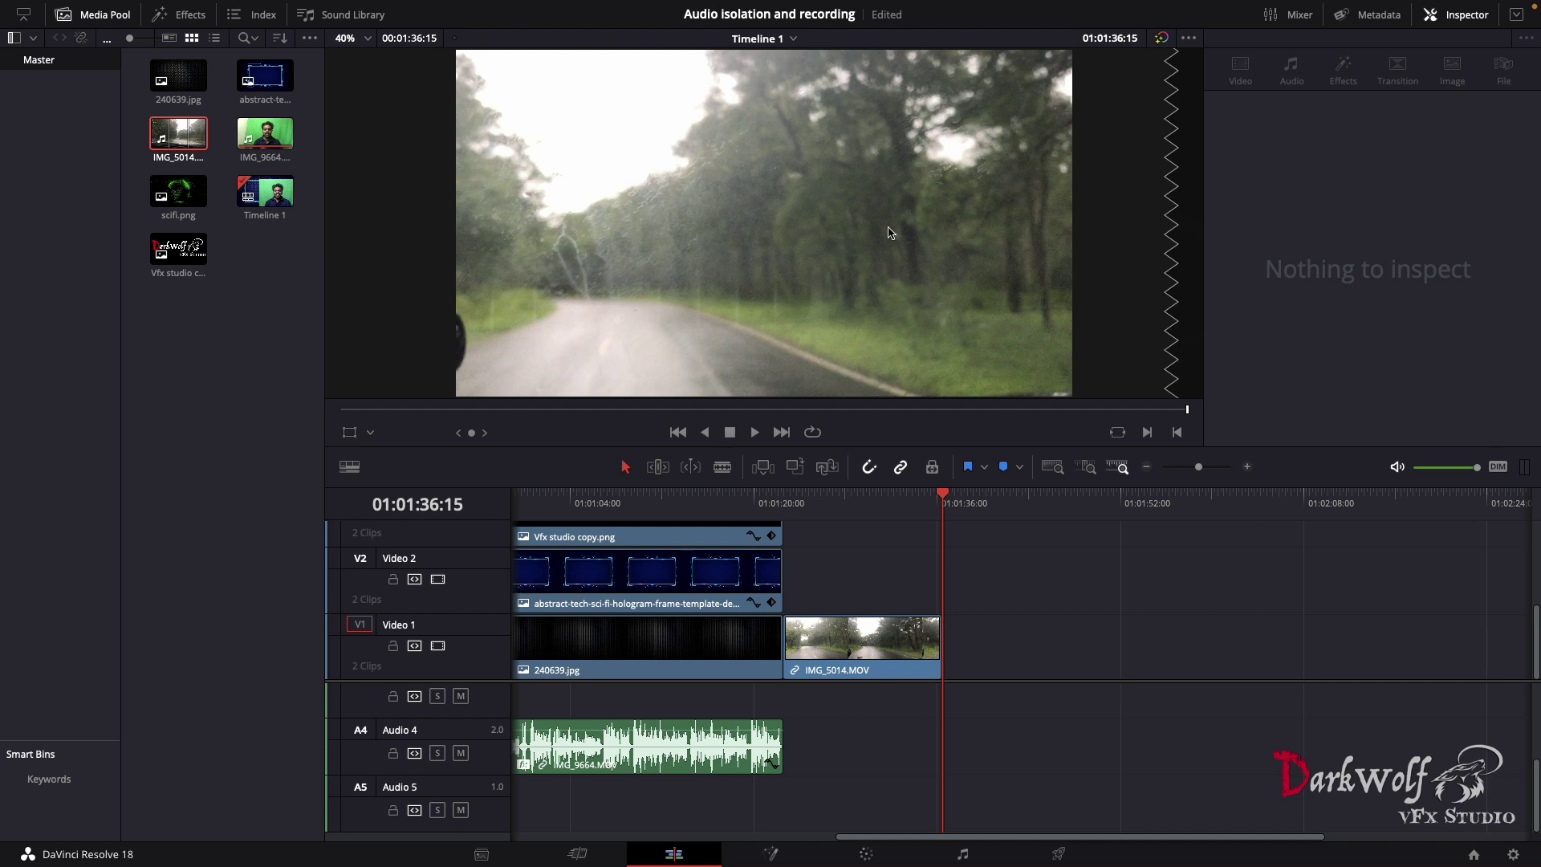
right_click(370, 809)
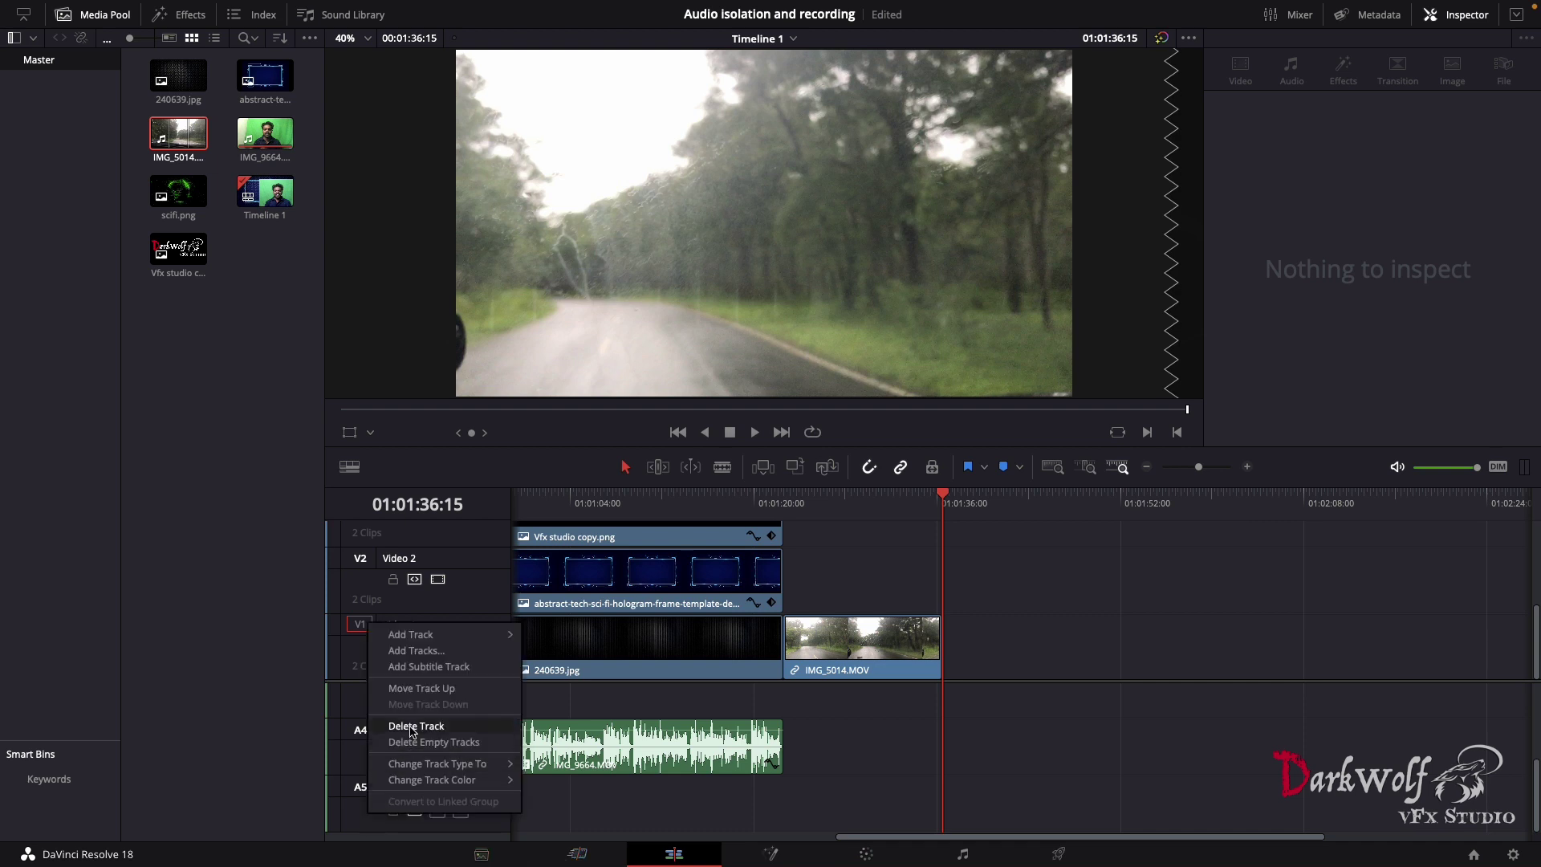
mouse_move(433, 636)
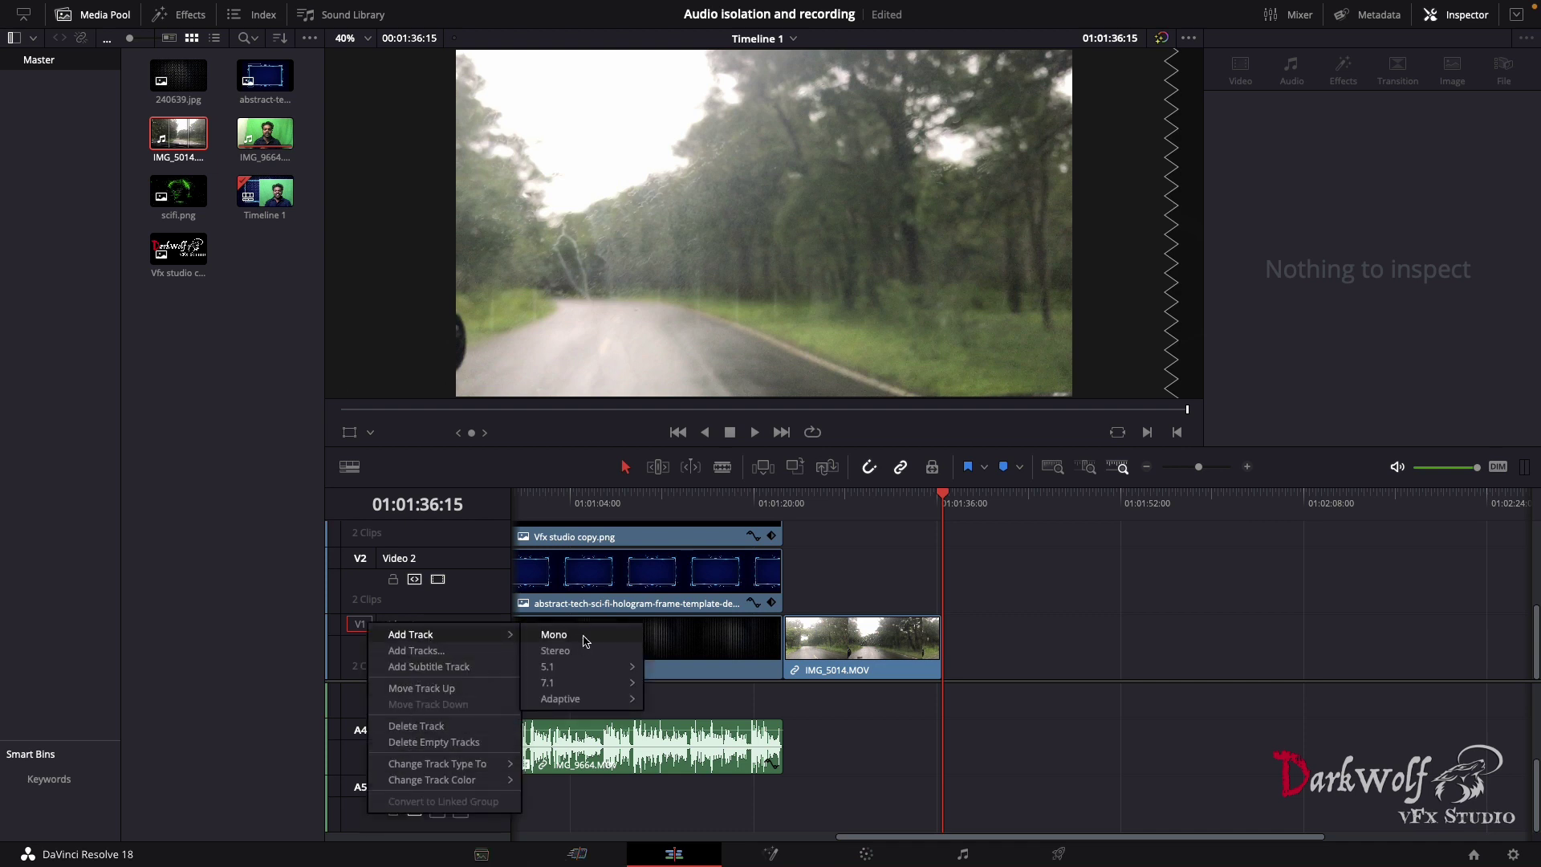
left_click(554, 634)
scroll(440, 833, "down", 1)
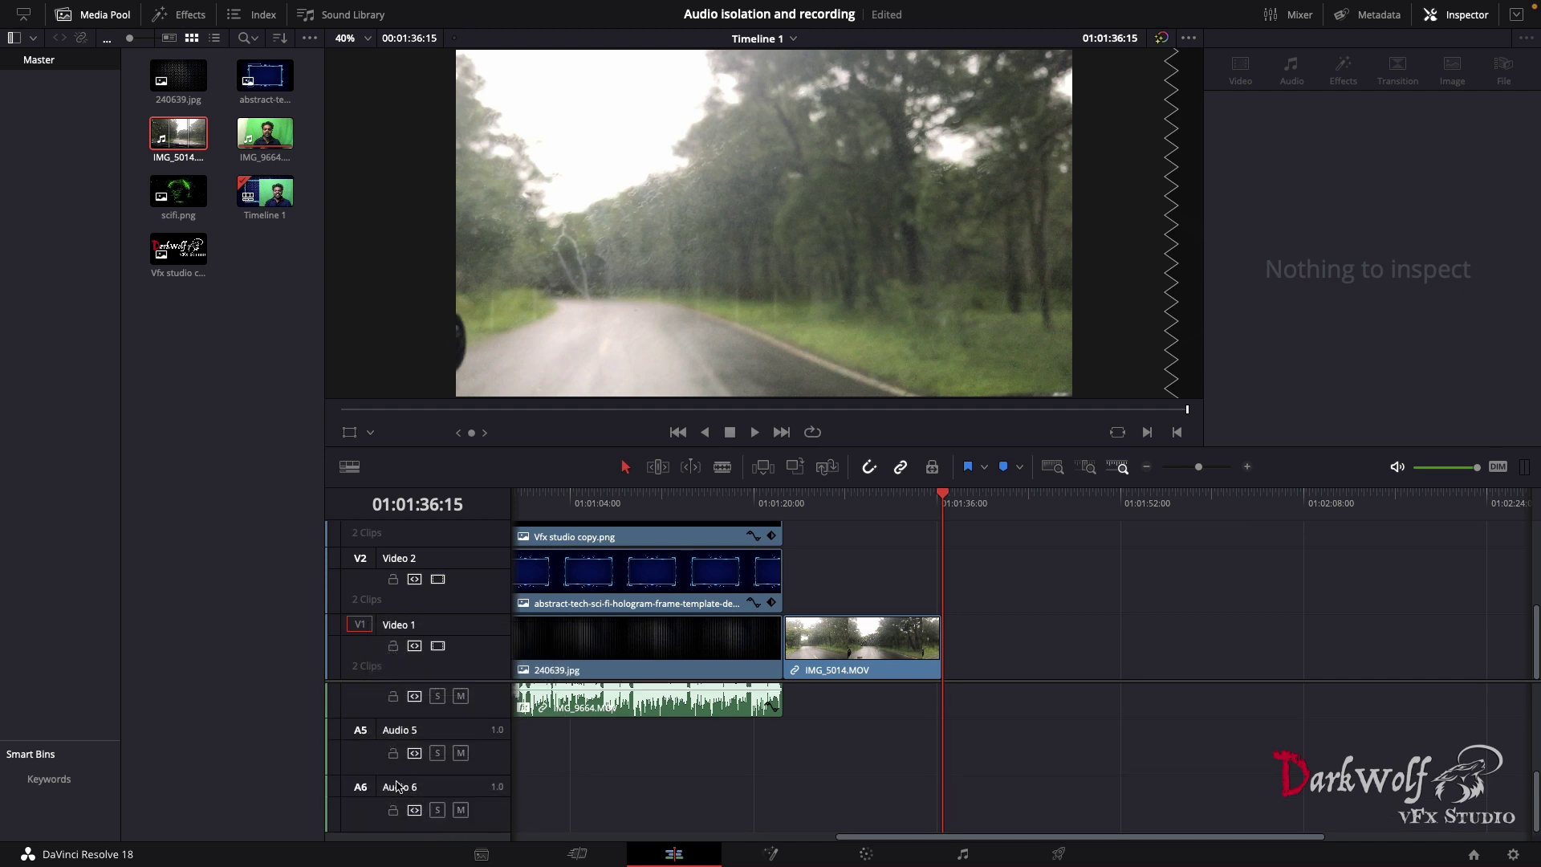
type("my voice 2")
key("Return")
- Open the Fairlight menu showing Patch Input/Output
left_click(276, 461)
mouse_move(462, 4)
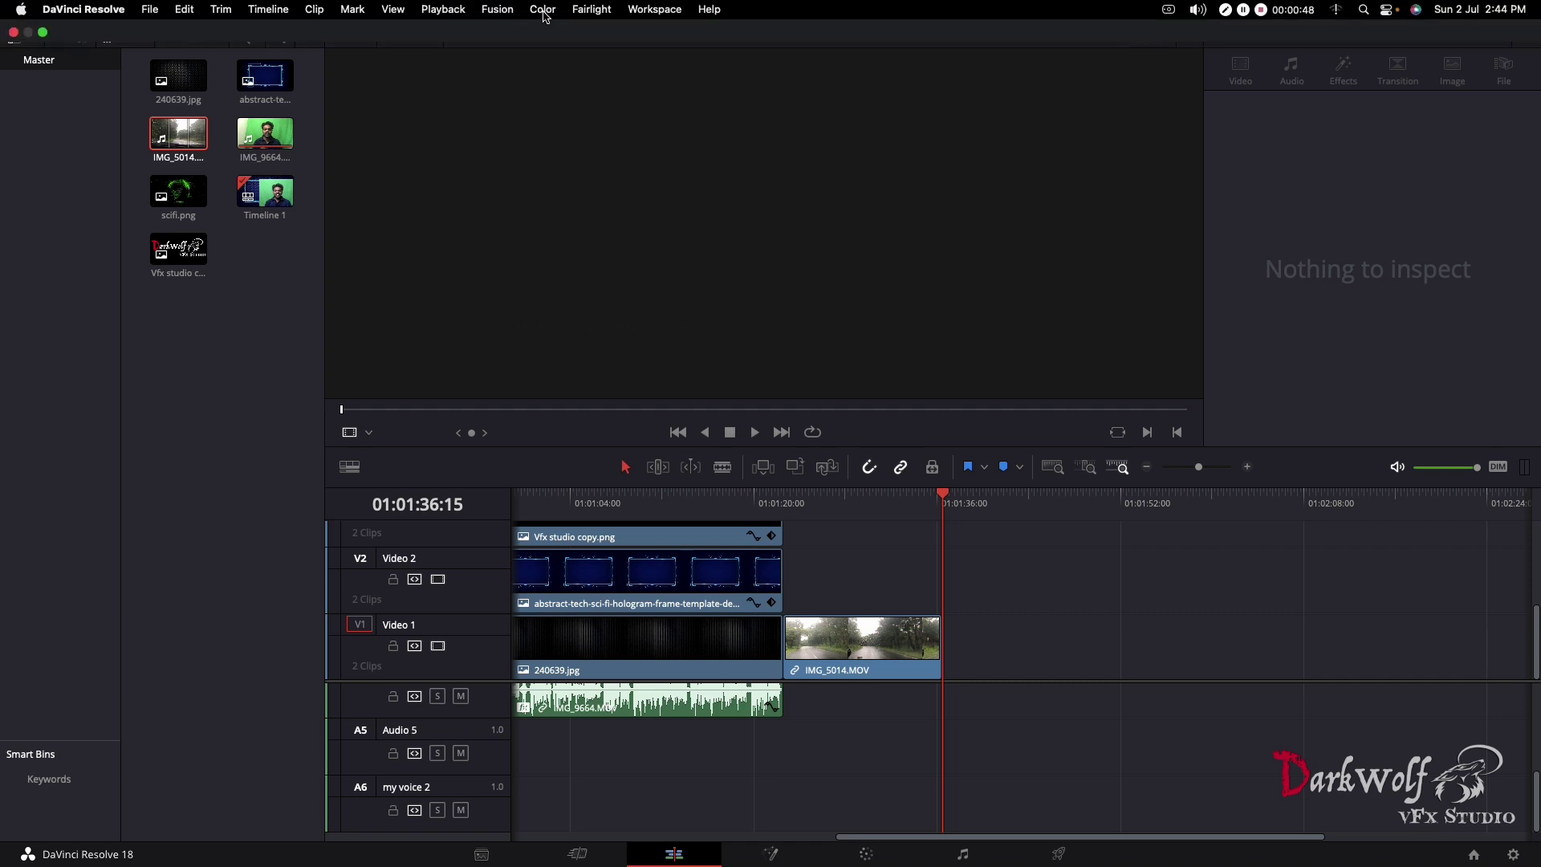
left_click(579, 11)
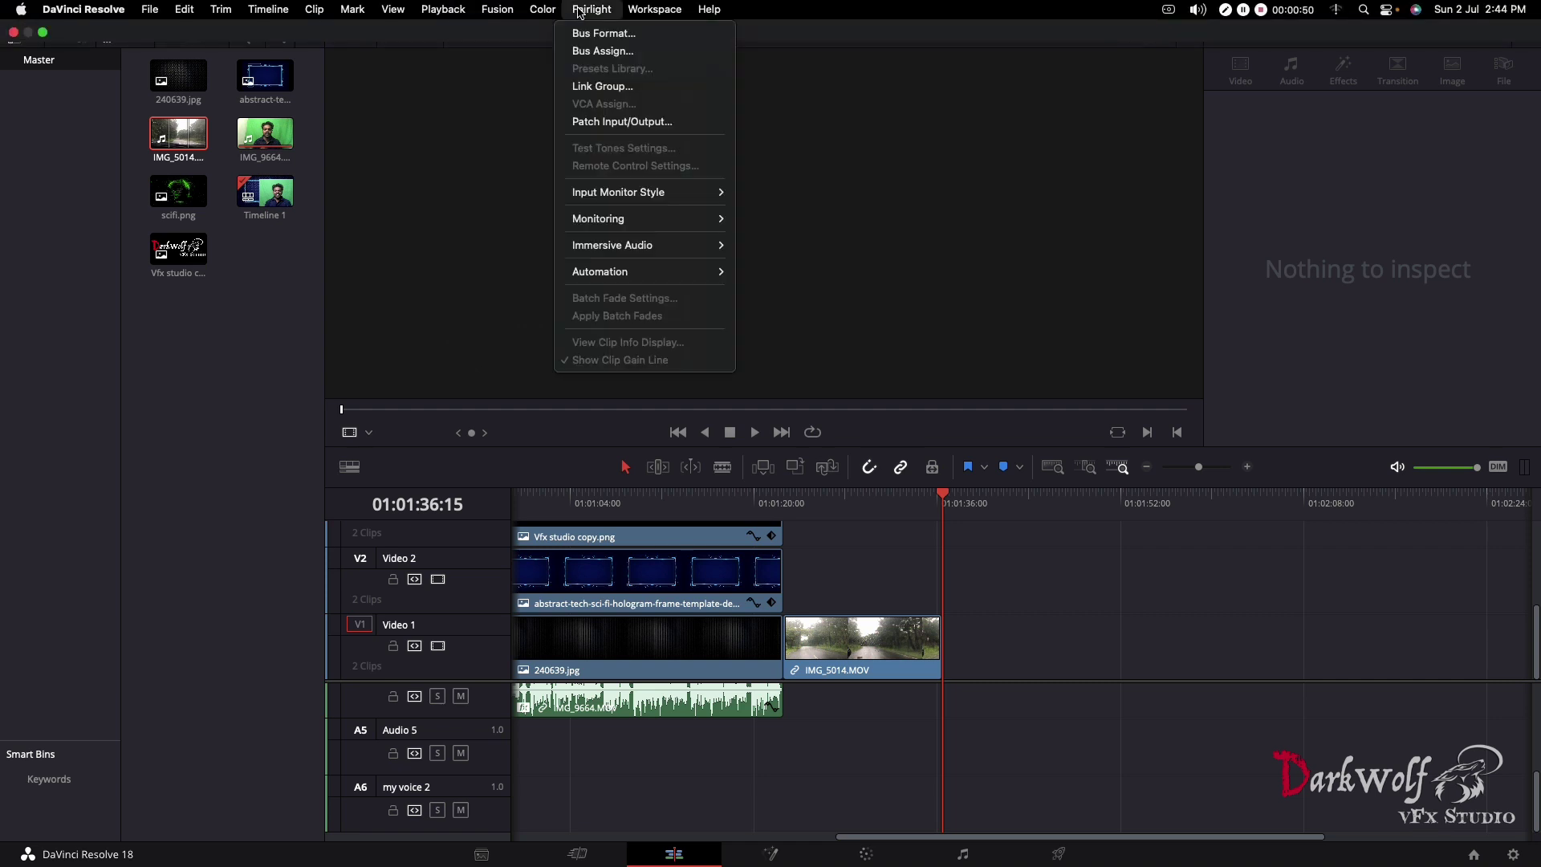
- In Patch Input/Output, choose the first Samson mic under Audio Inputs as the source
left_click(691, 122)
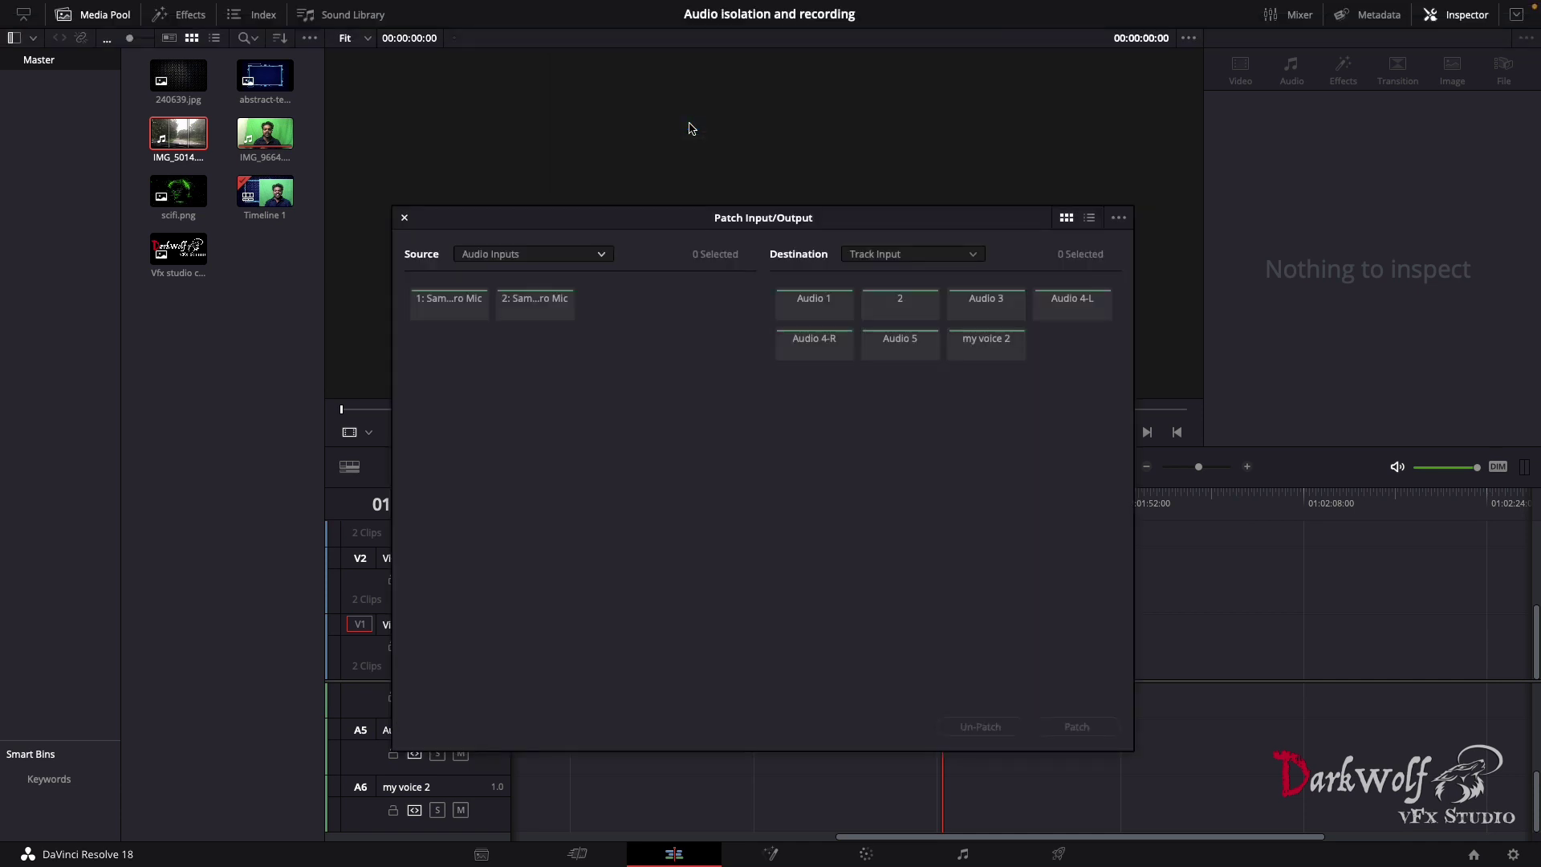
left_click(598, 254)
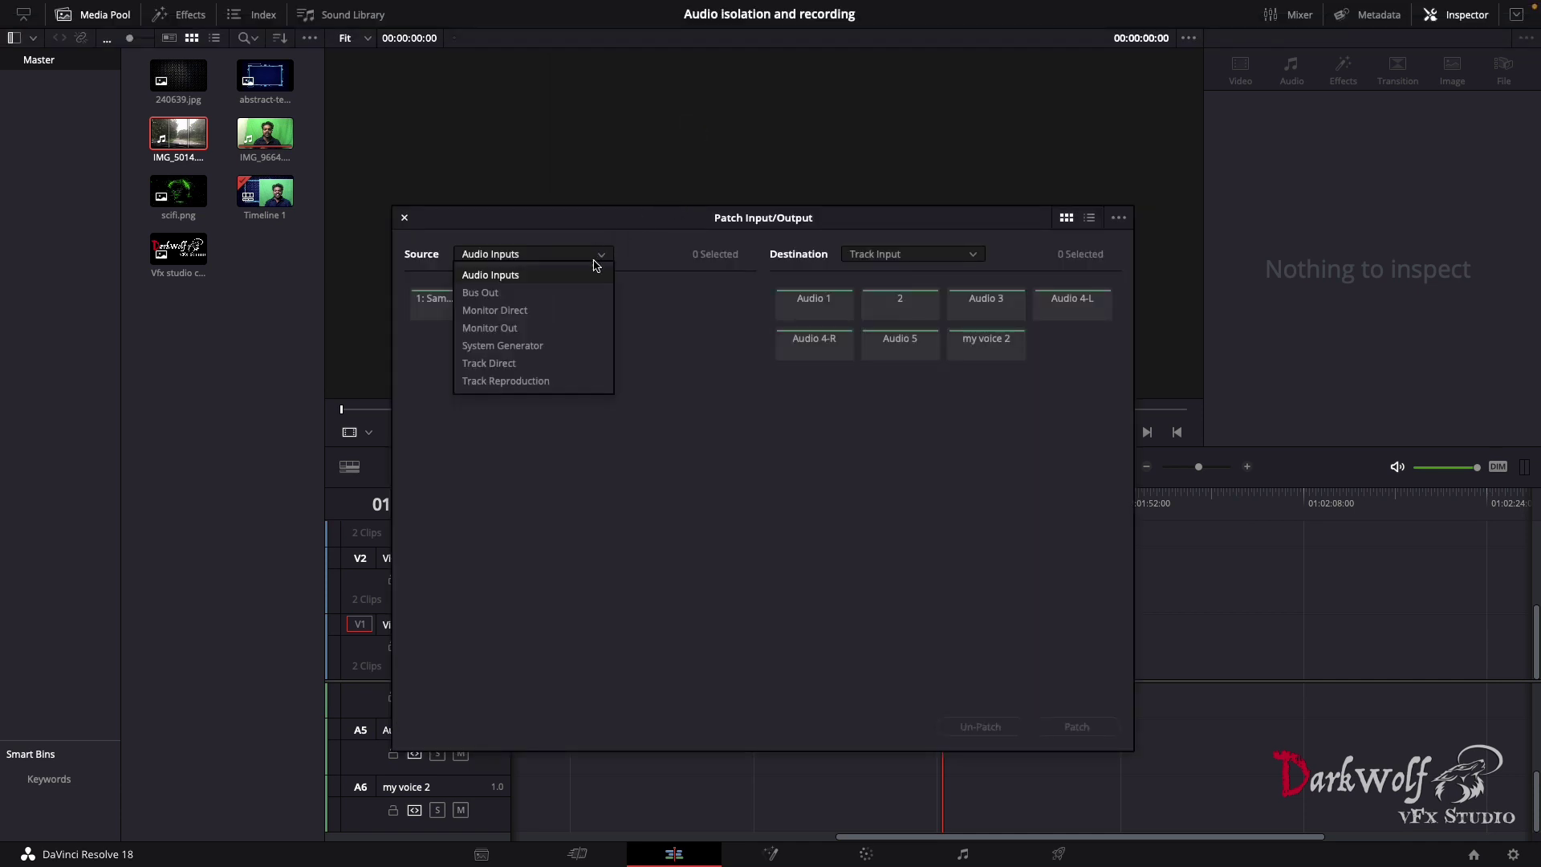
left_click(518, 275)
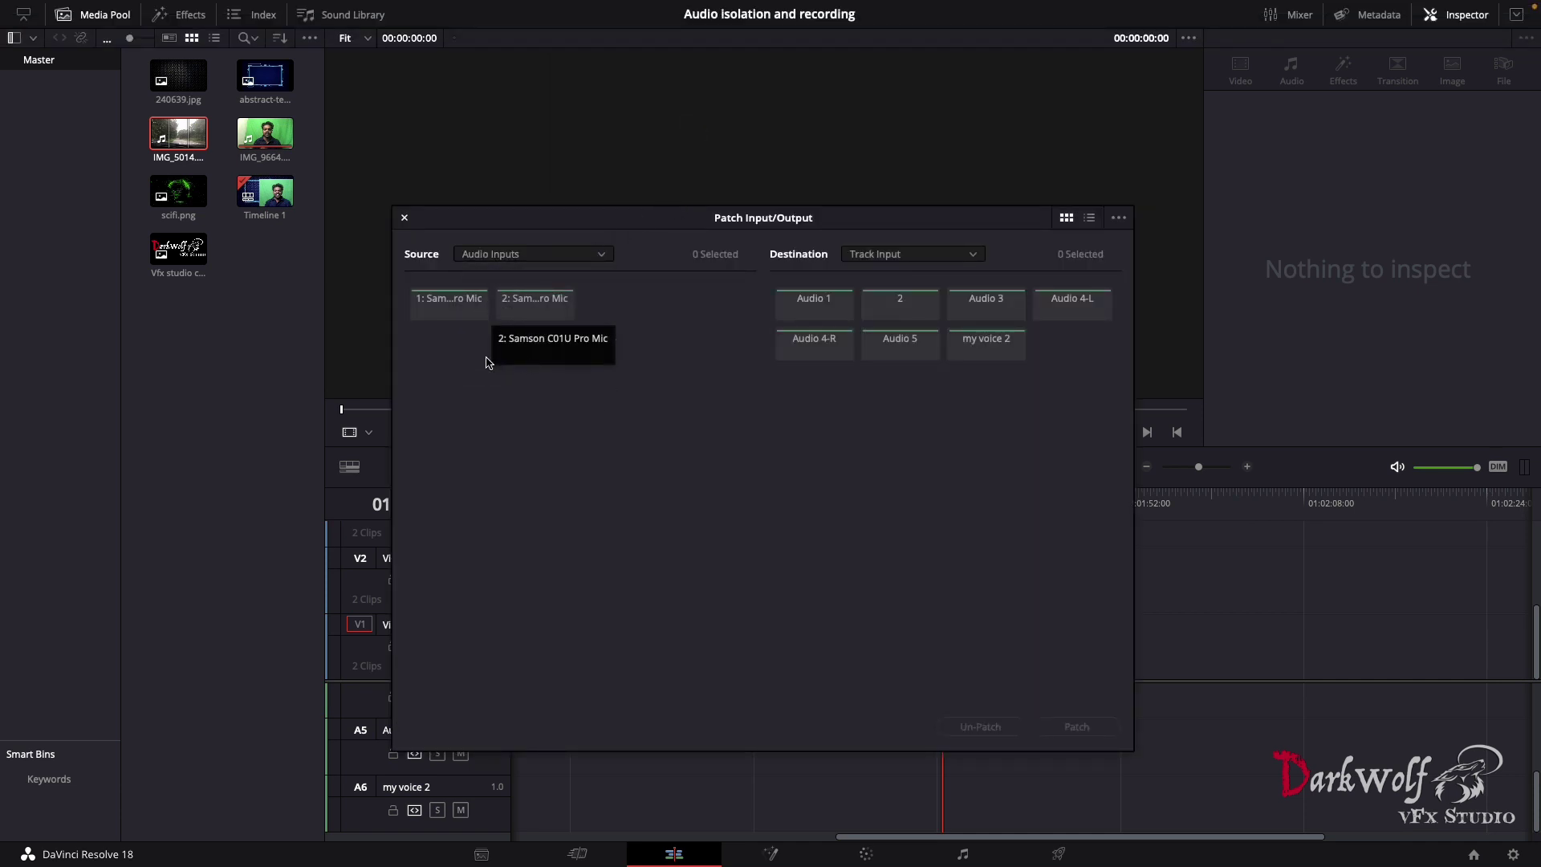
left_click(449, 310)
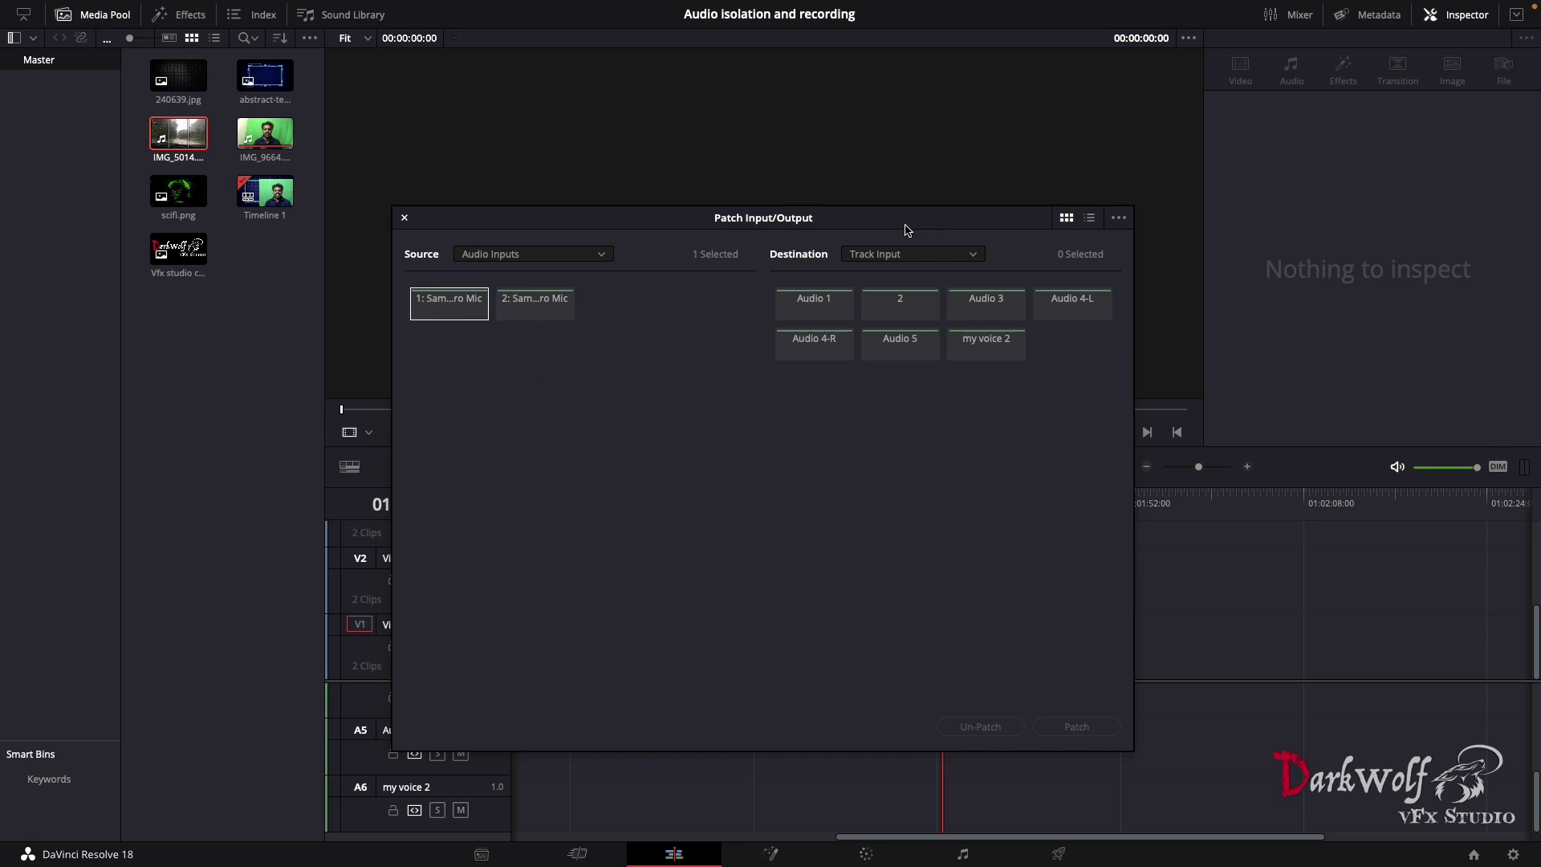
- Set Track Input as destination, patch the mic to my voice 2, and close the window
left_click(895, 255)
left_click(881, 270)
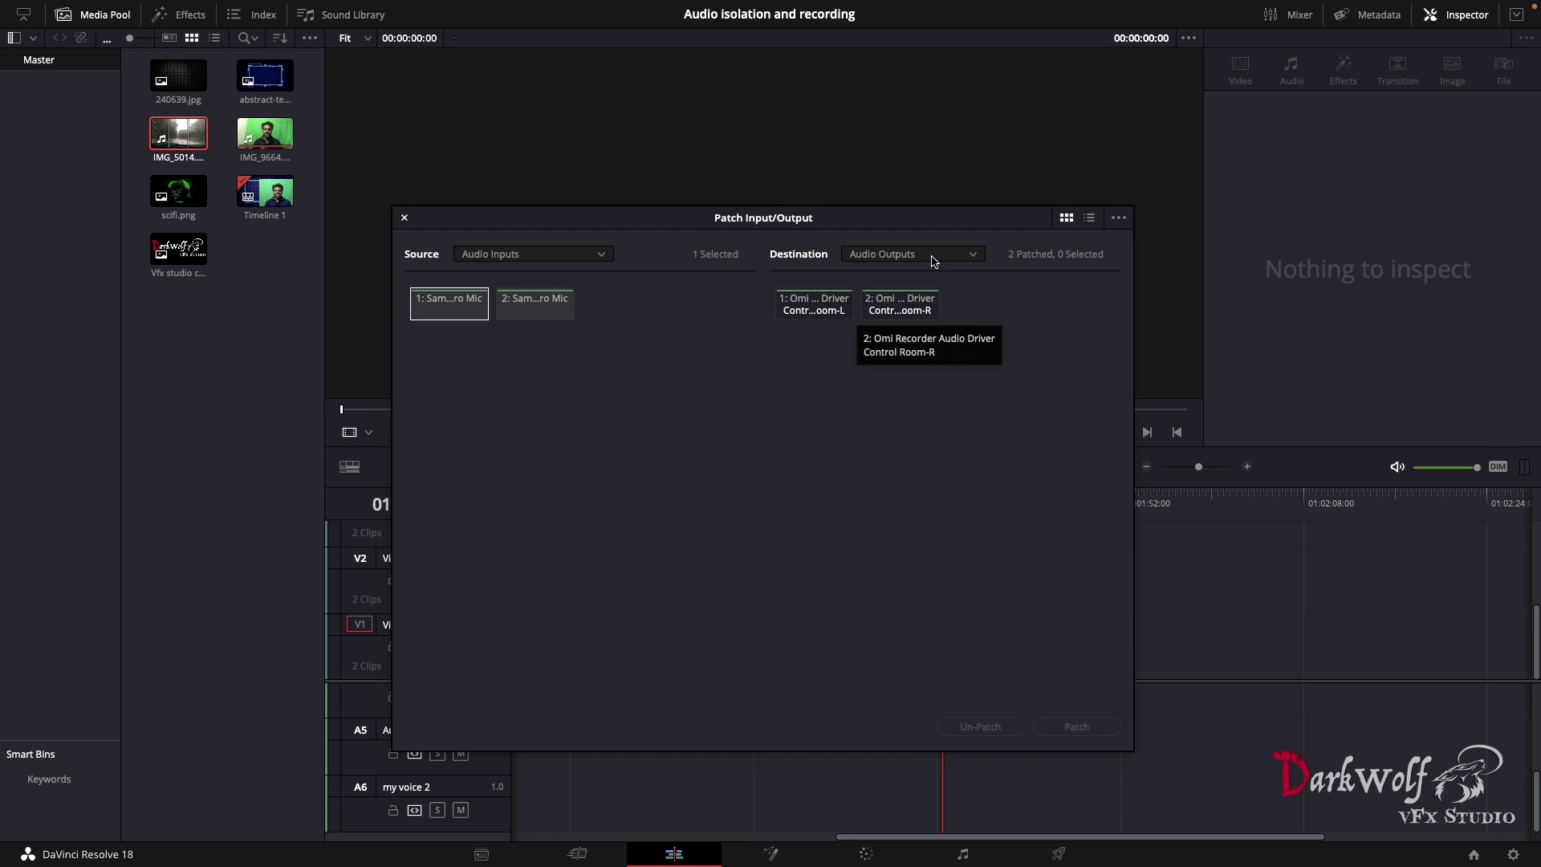
left_click(934, 262)
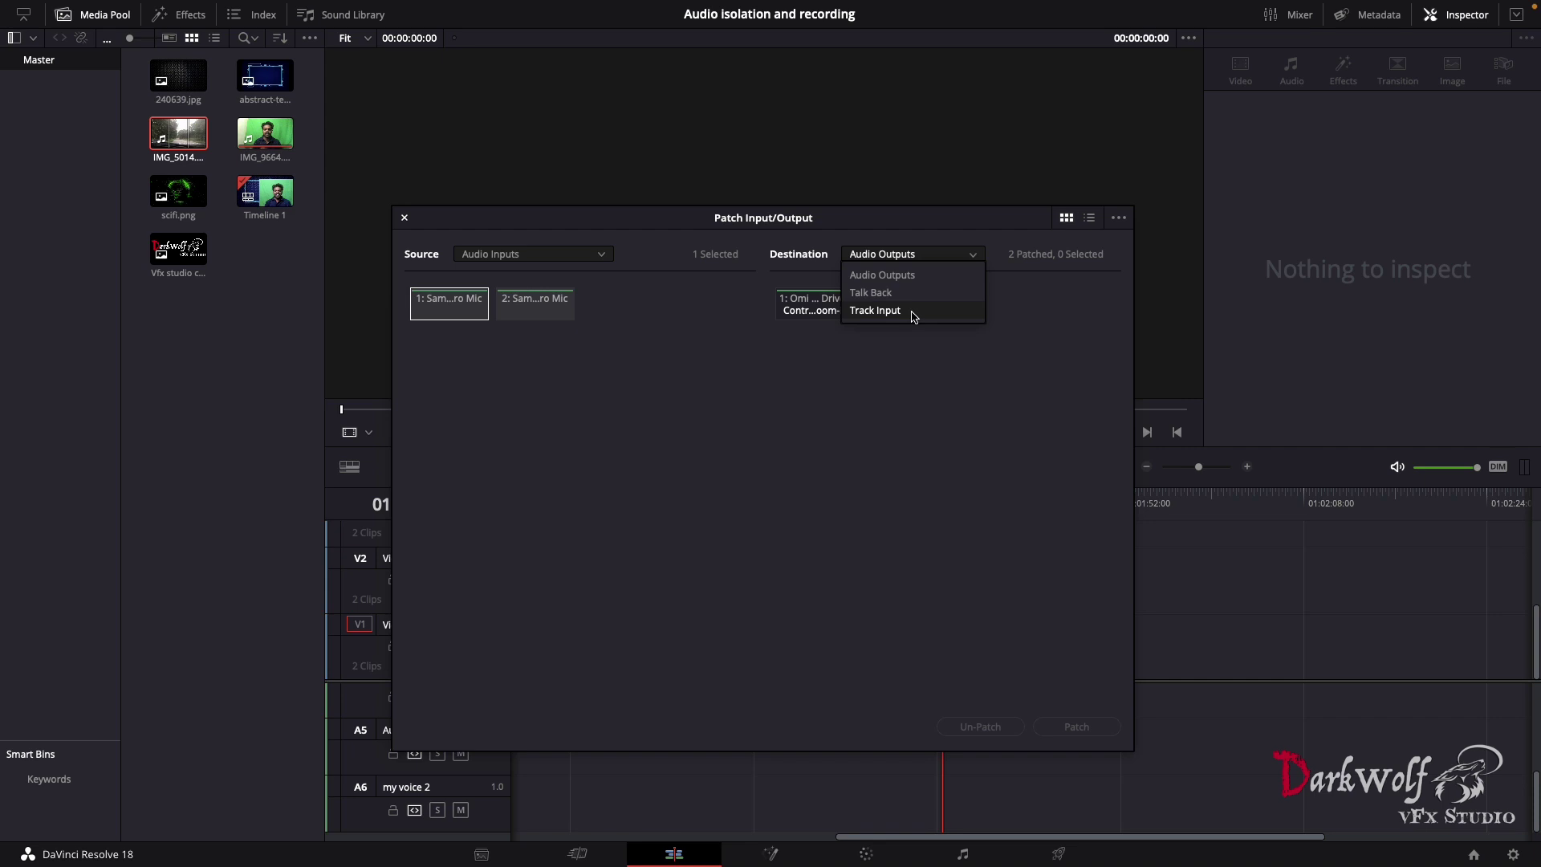
left_click(913, 313)
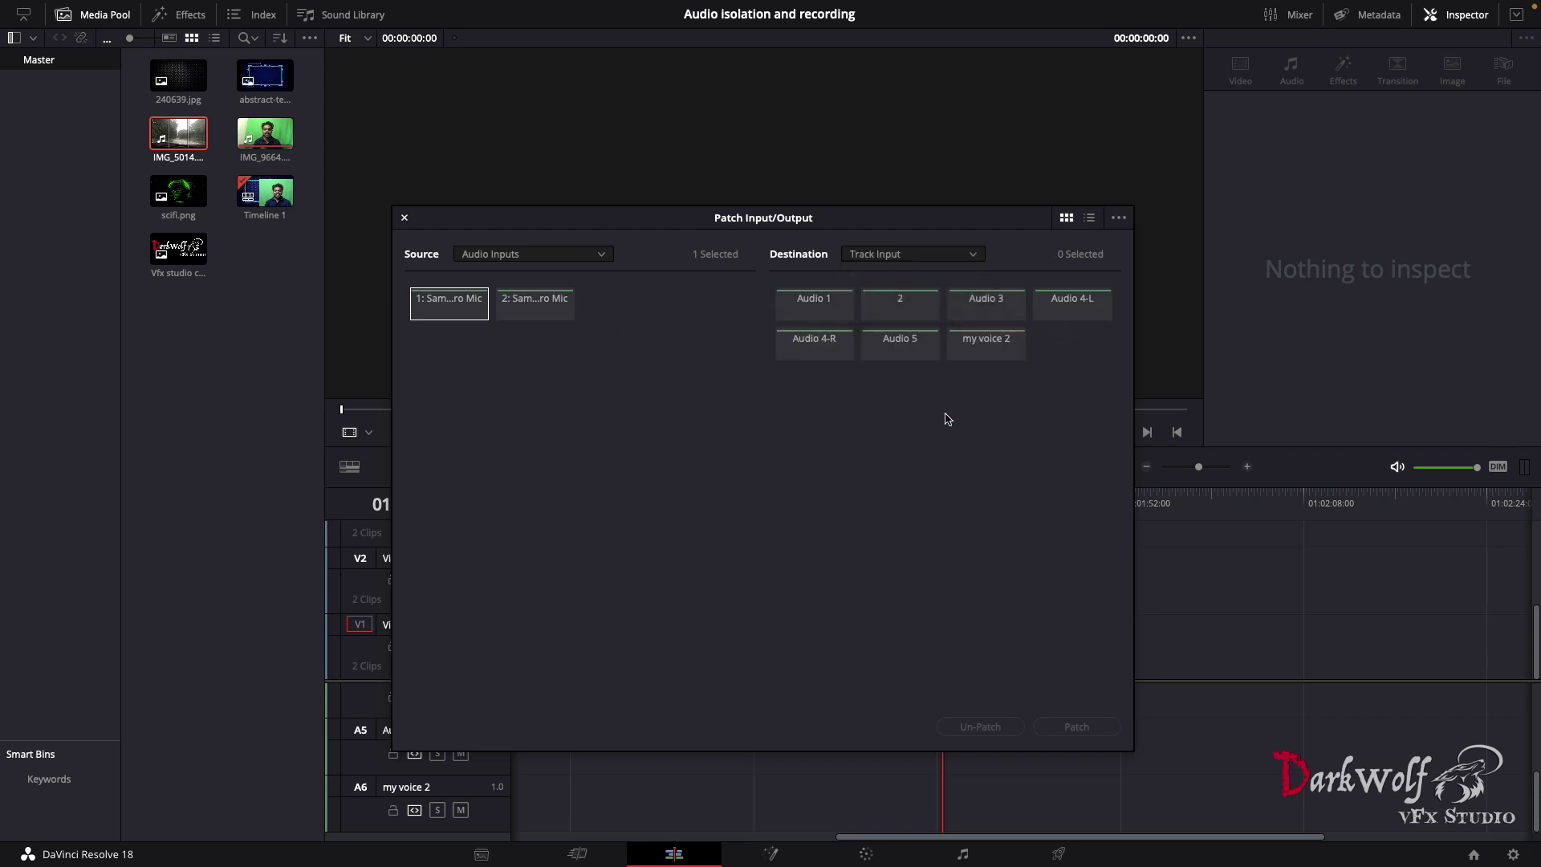
left_click(550, 313)
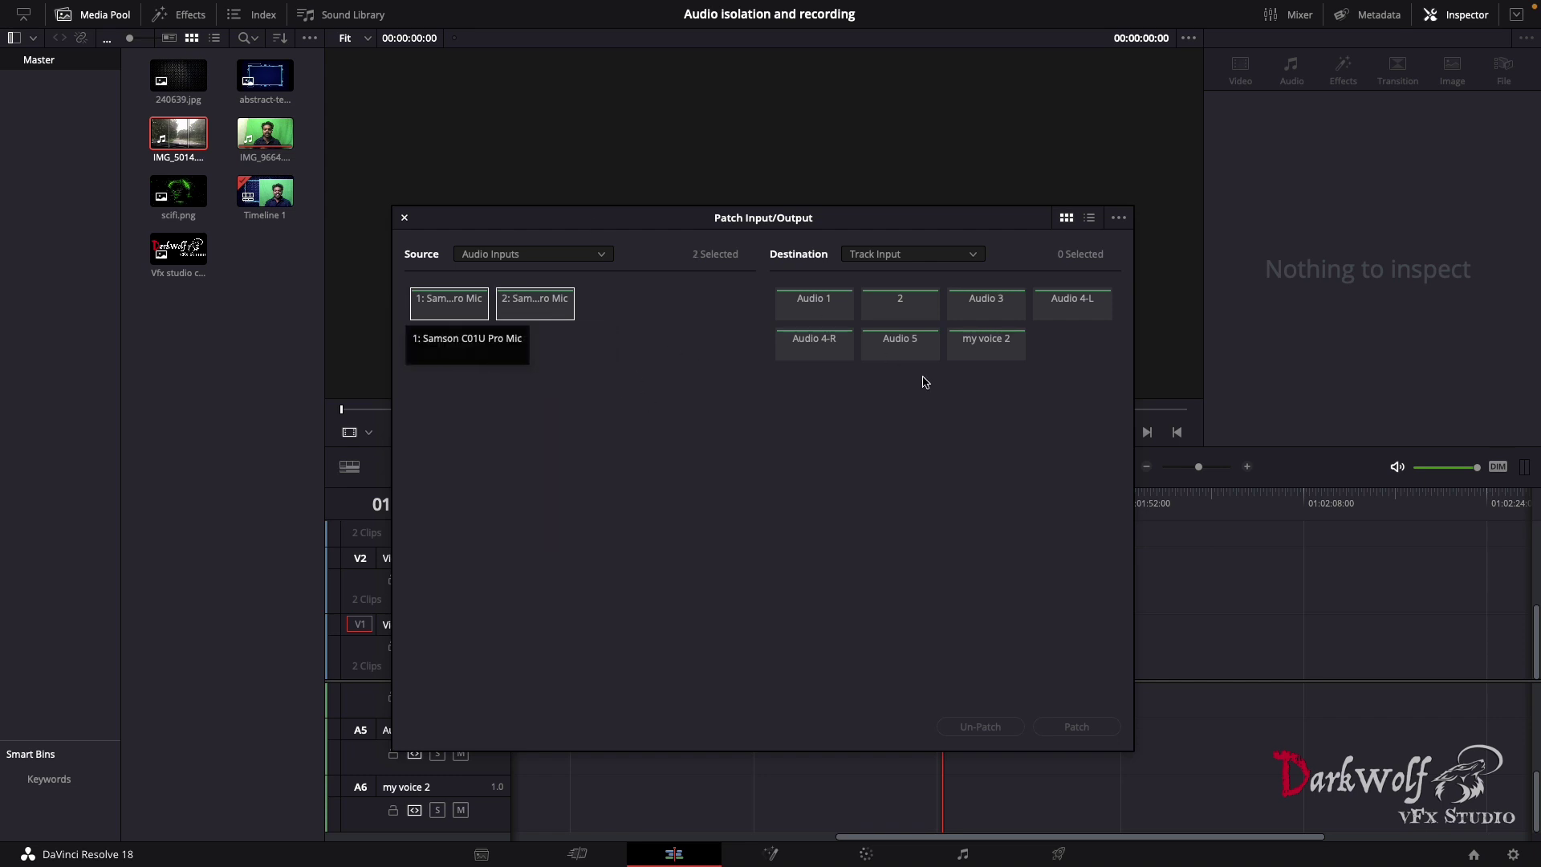
left_click(978, 349)
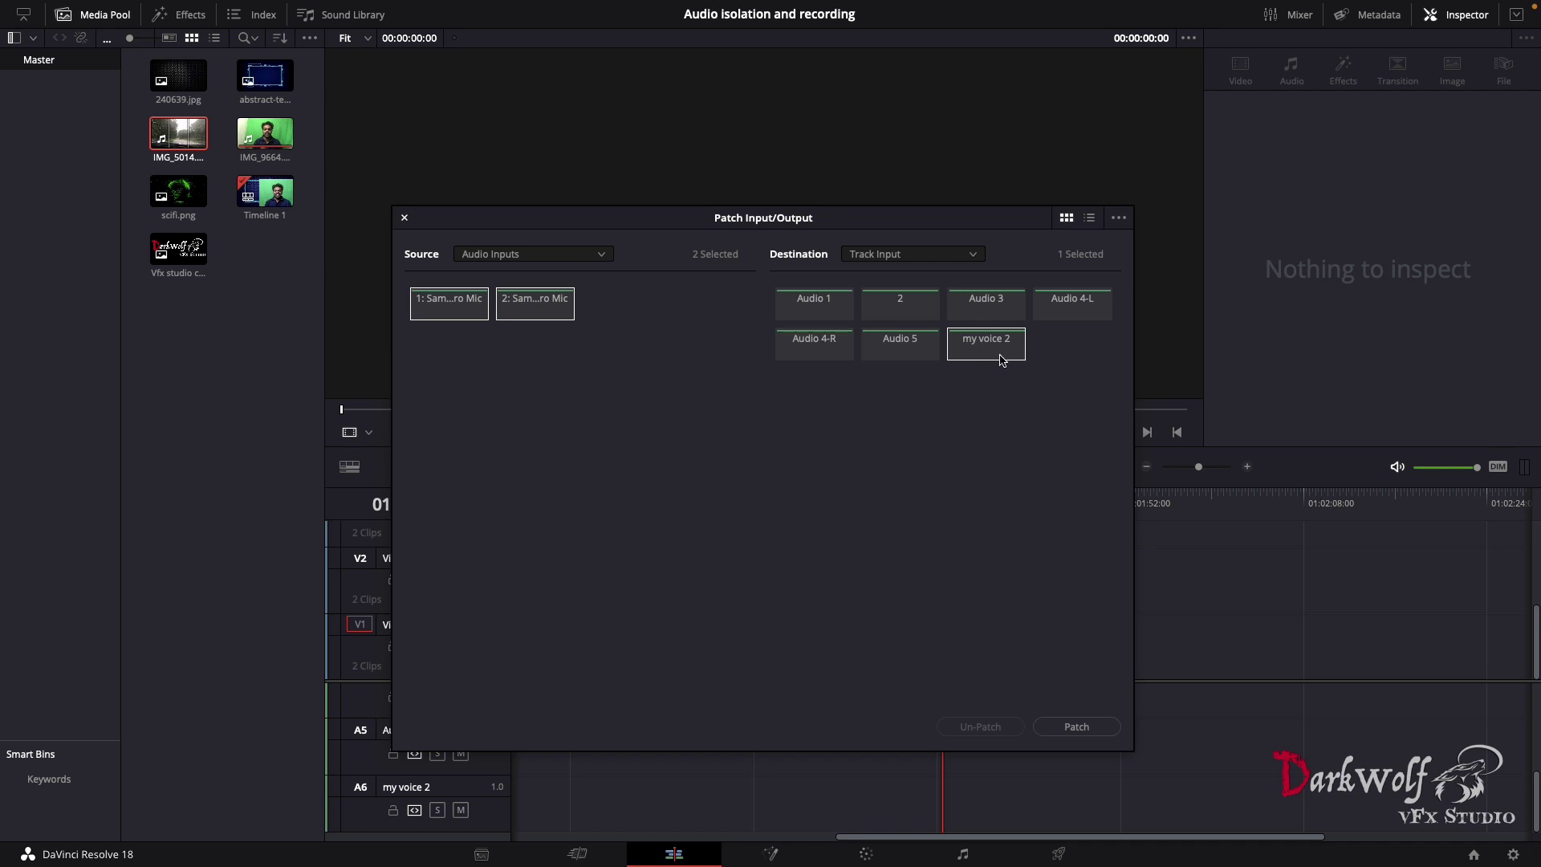
left_click(1069, 728)
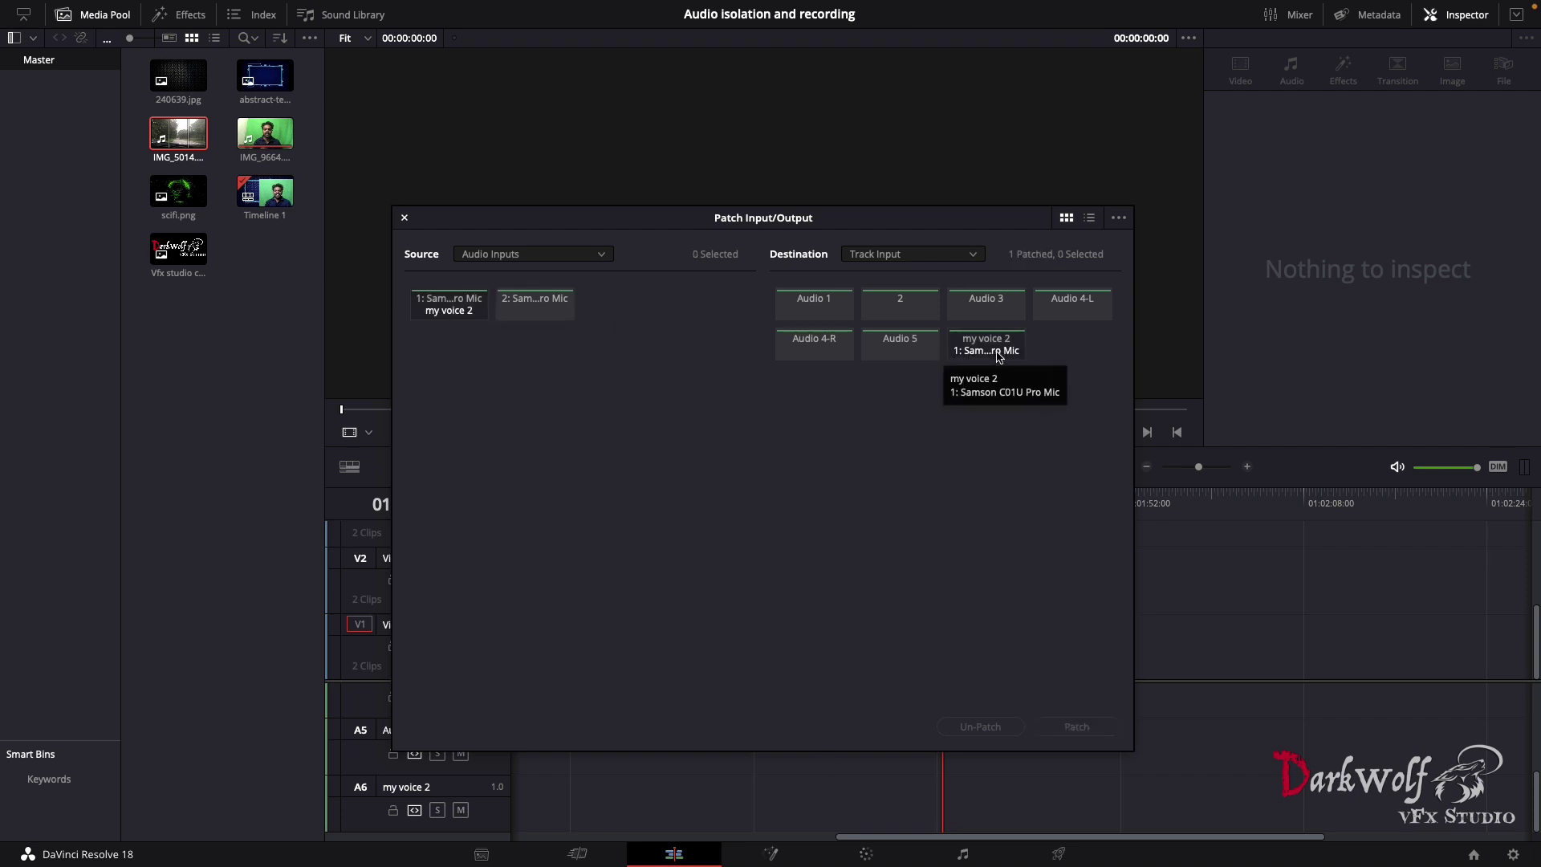
left_click(405, 219)
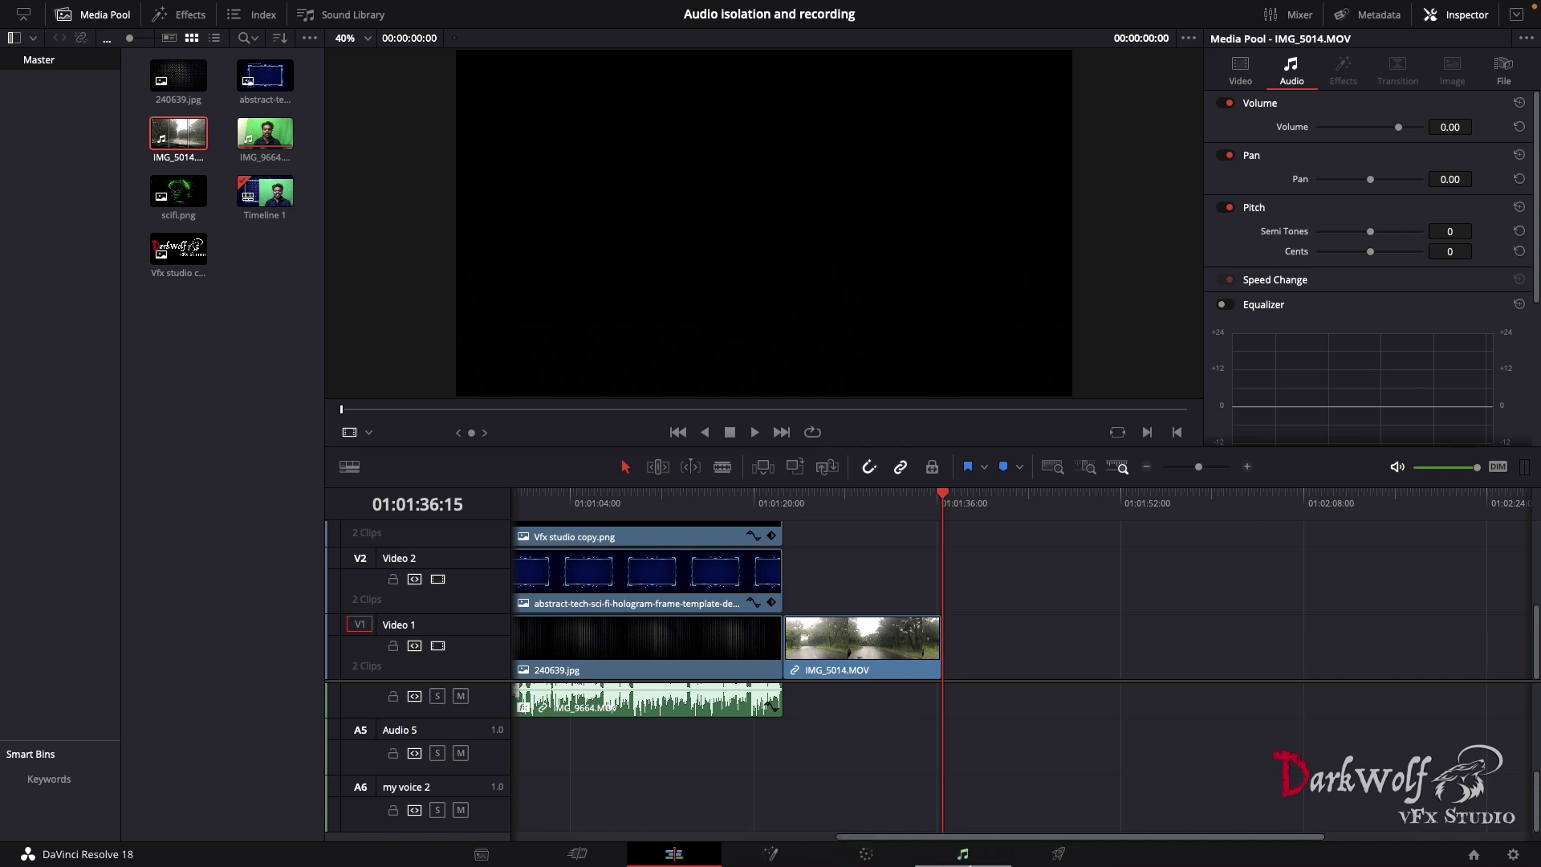
- Switch to the Fairlight page and record-arm the my voice 2 track, muting system sound
left_click(964, 857)
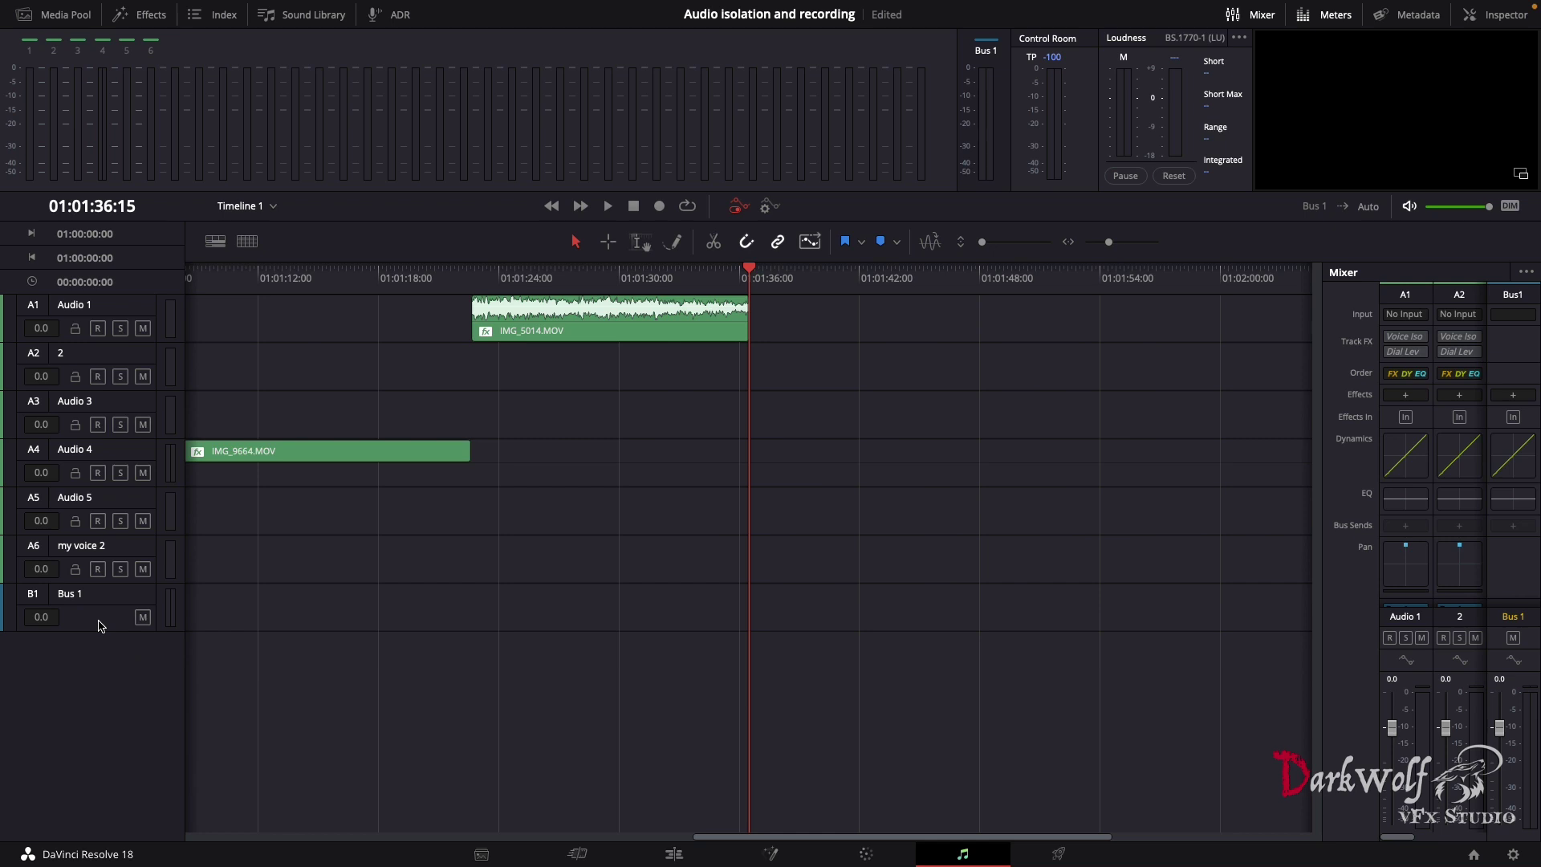
left_click(101, 548)
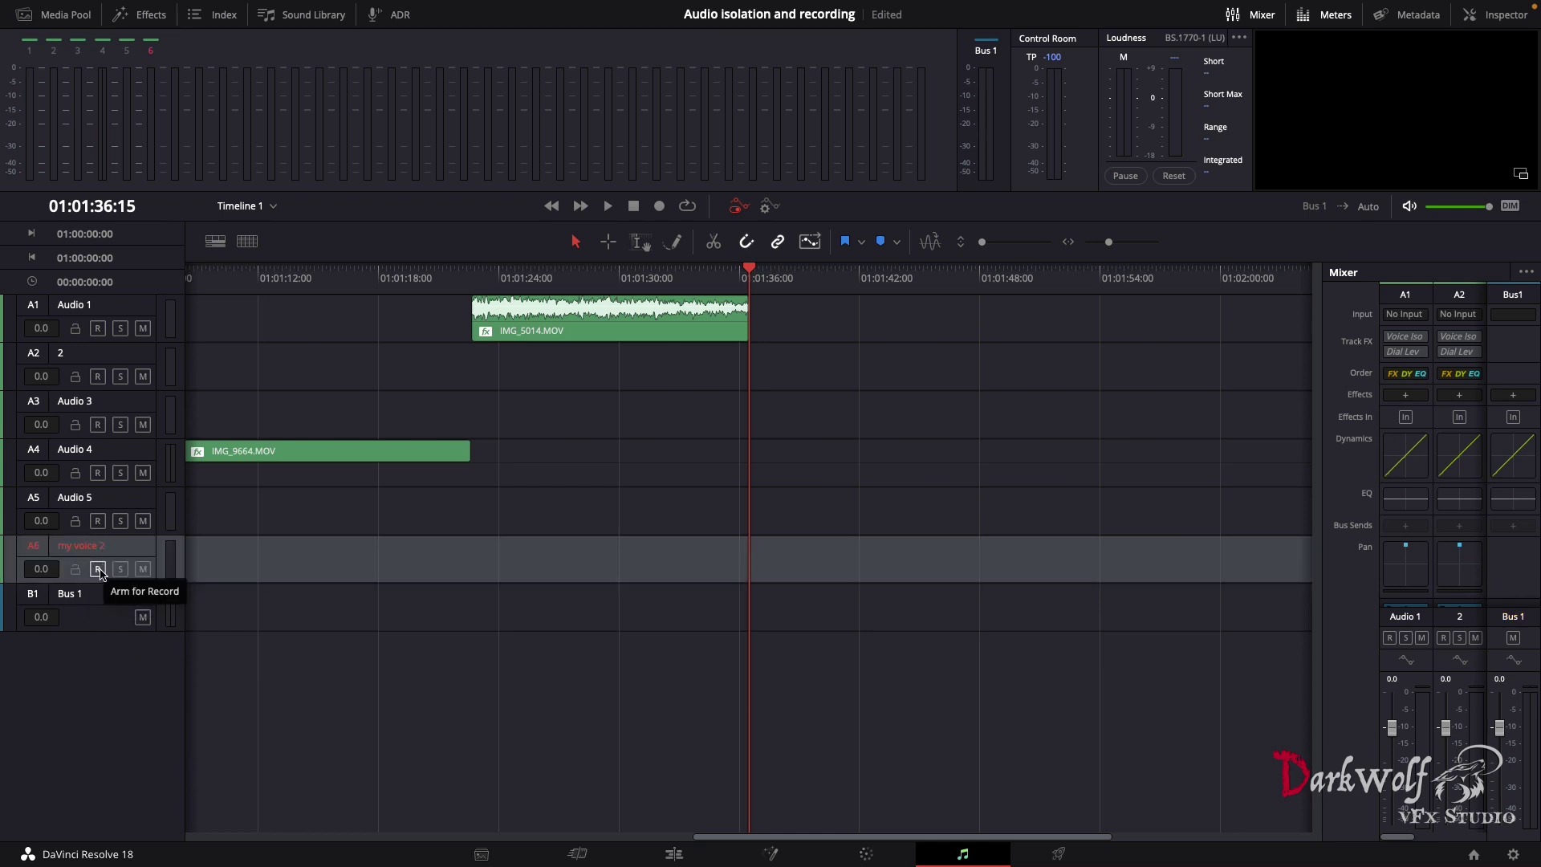
left_click(97, 569)
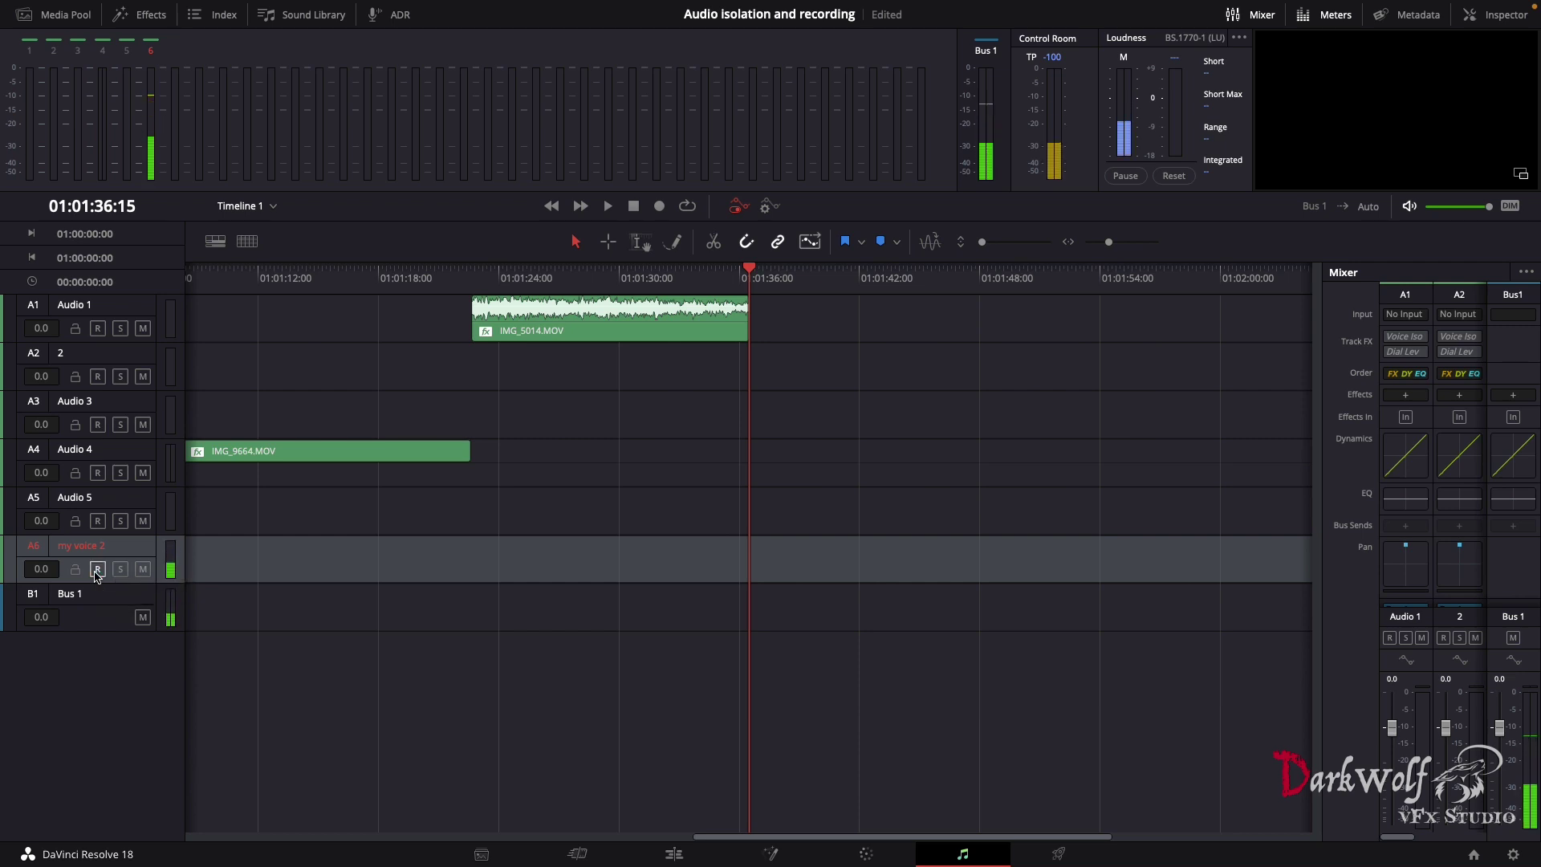
key("XF86AudioMute")
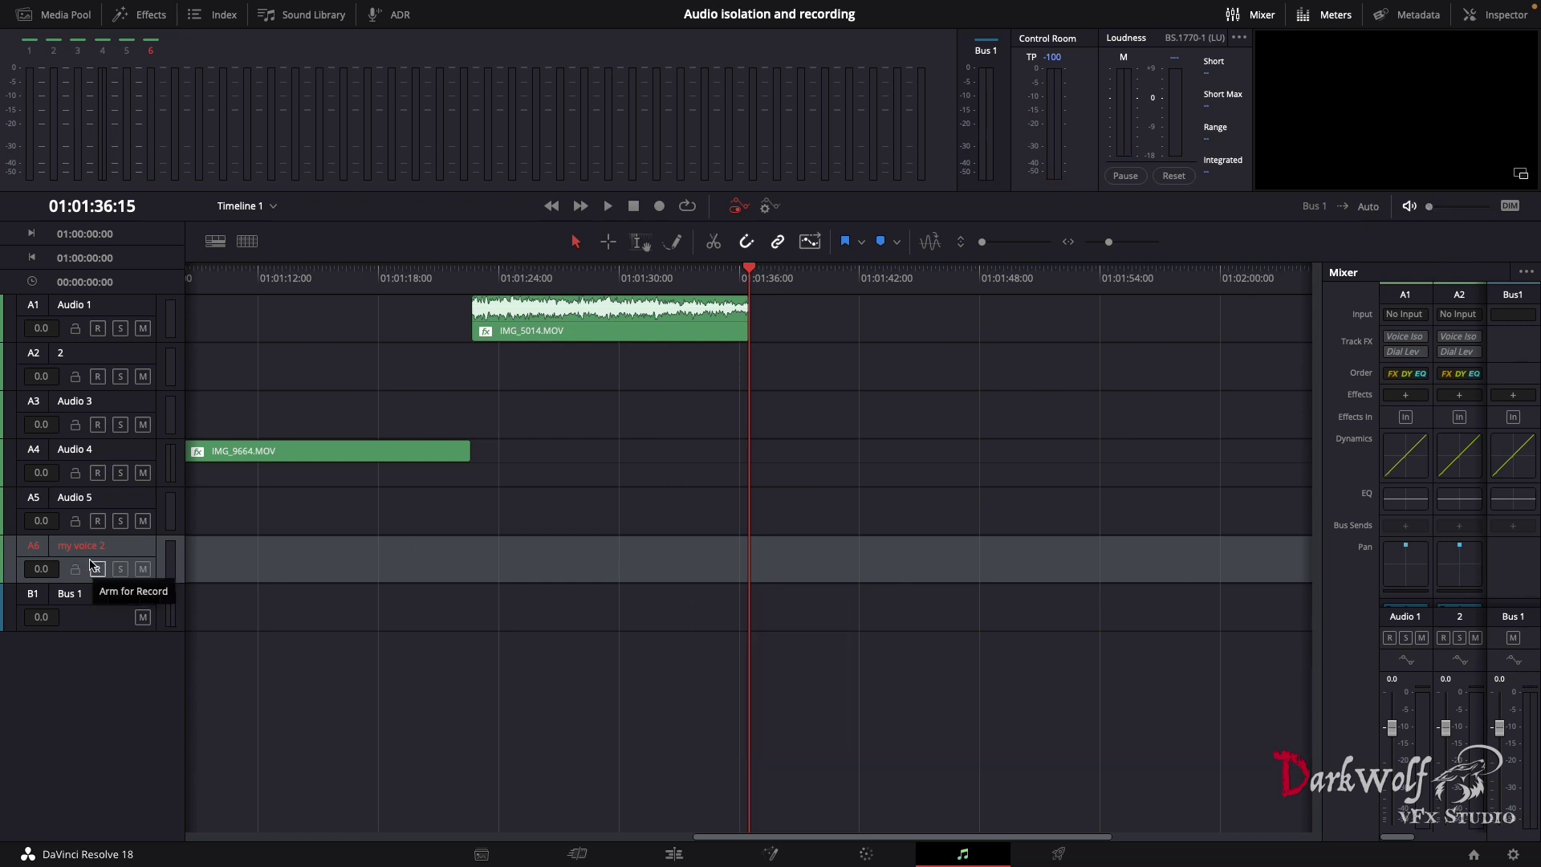
left_click(97, 569)
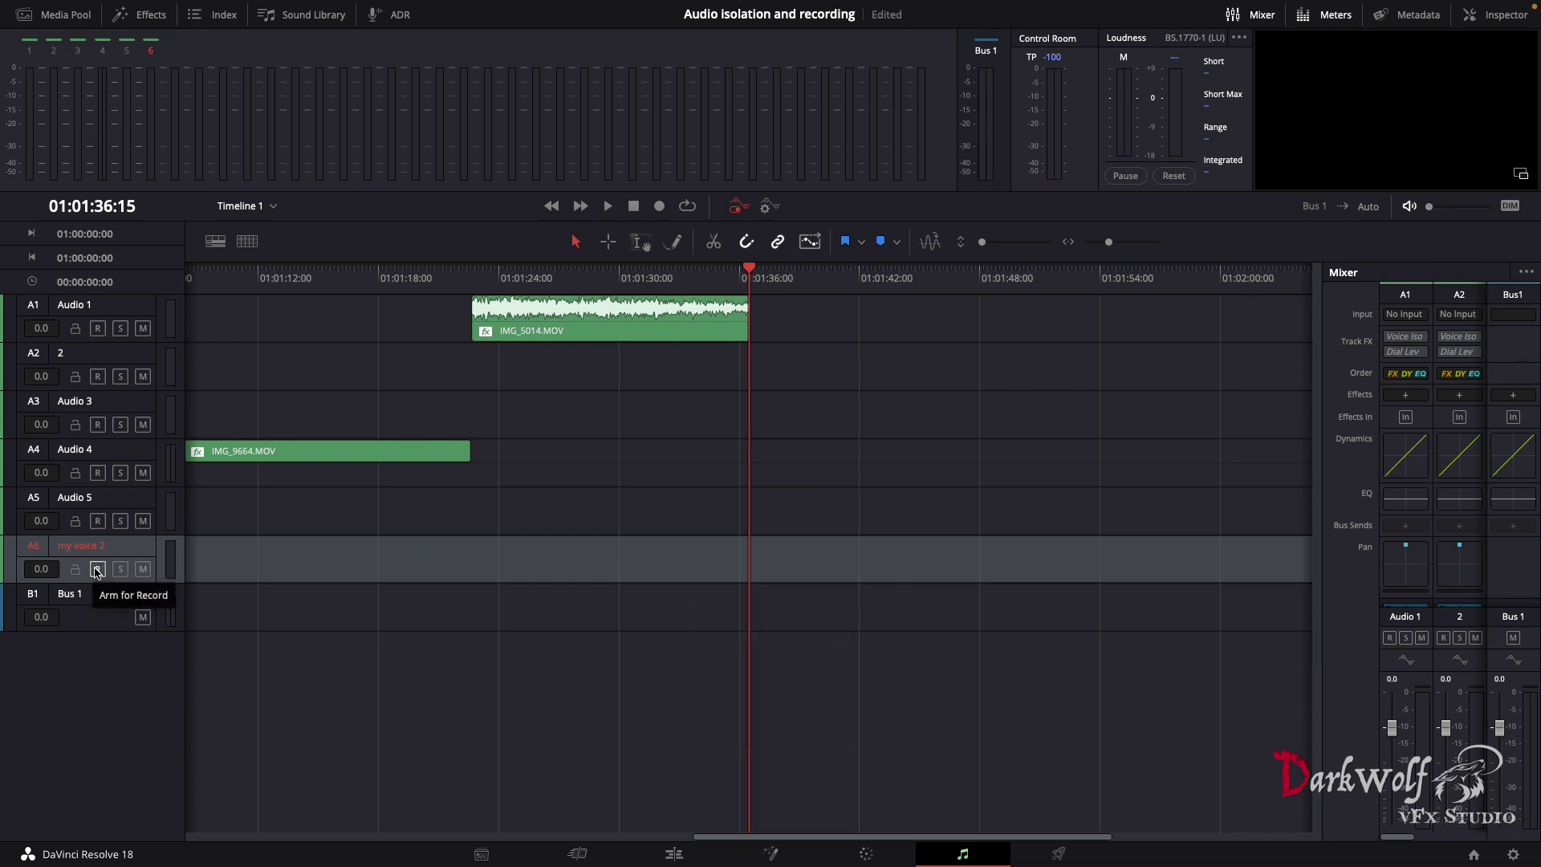
left_click(97, 569)
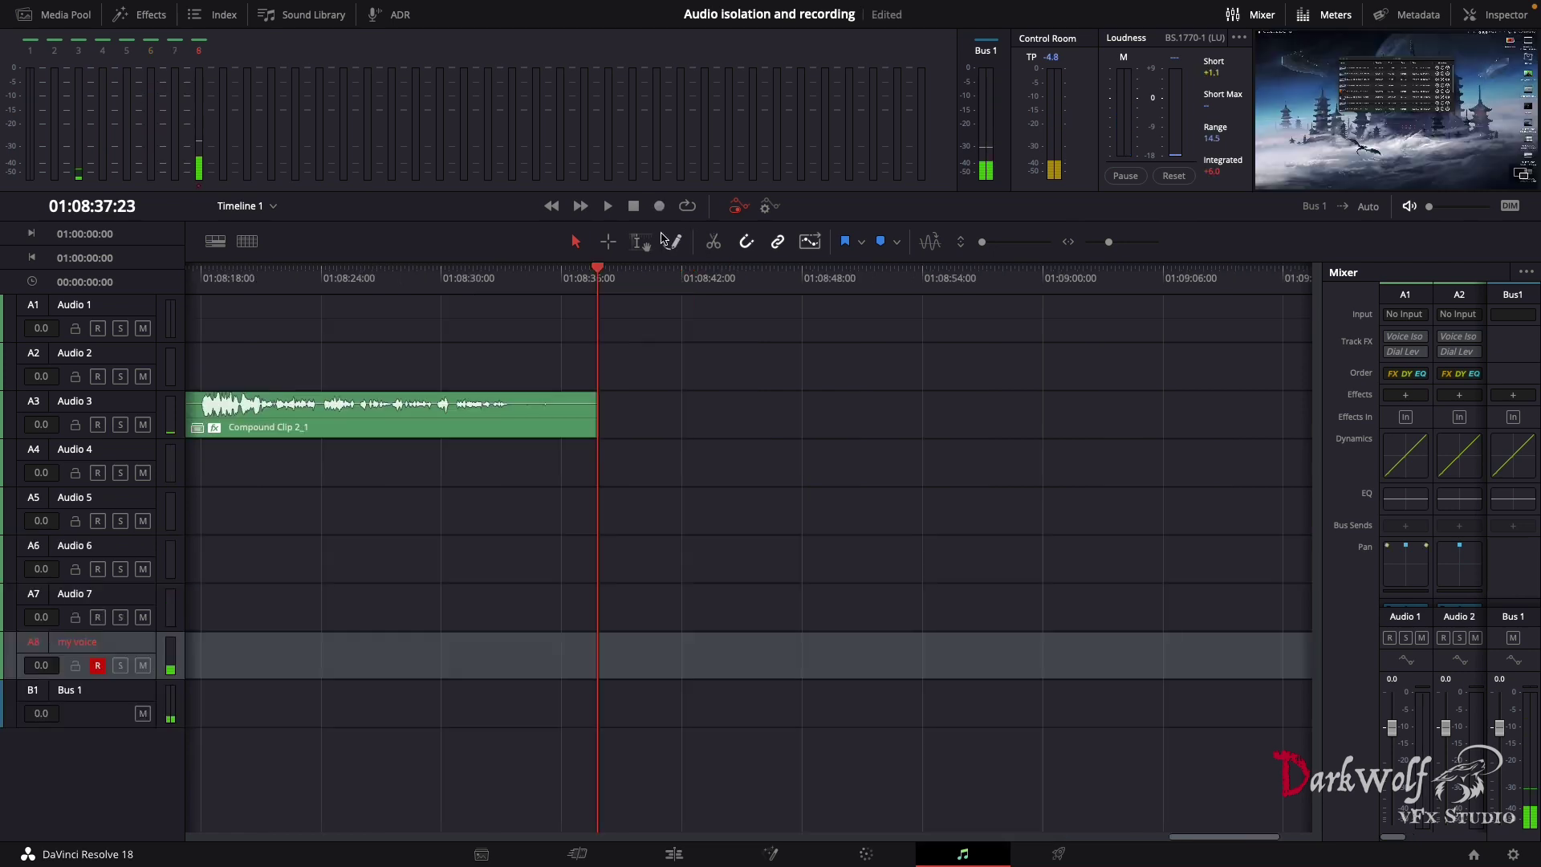
- Record a mic take, my voice_004.wav, onto the my voice track from about 01:08:37 to 01:08:55
left_click(661, 212)
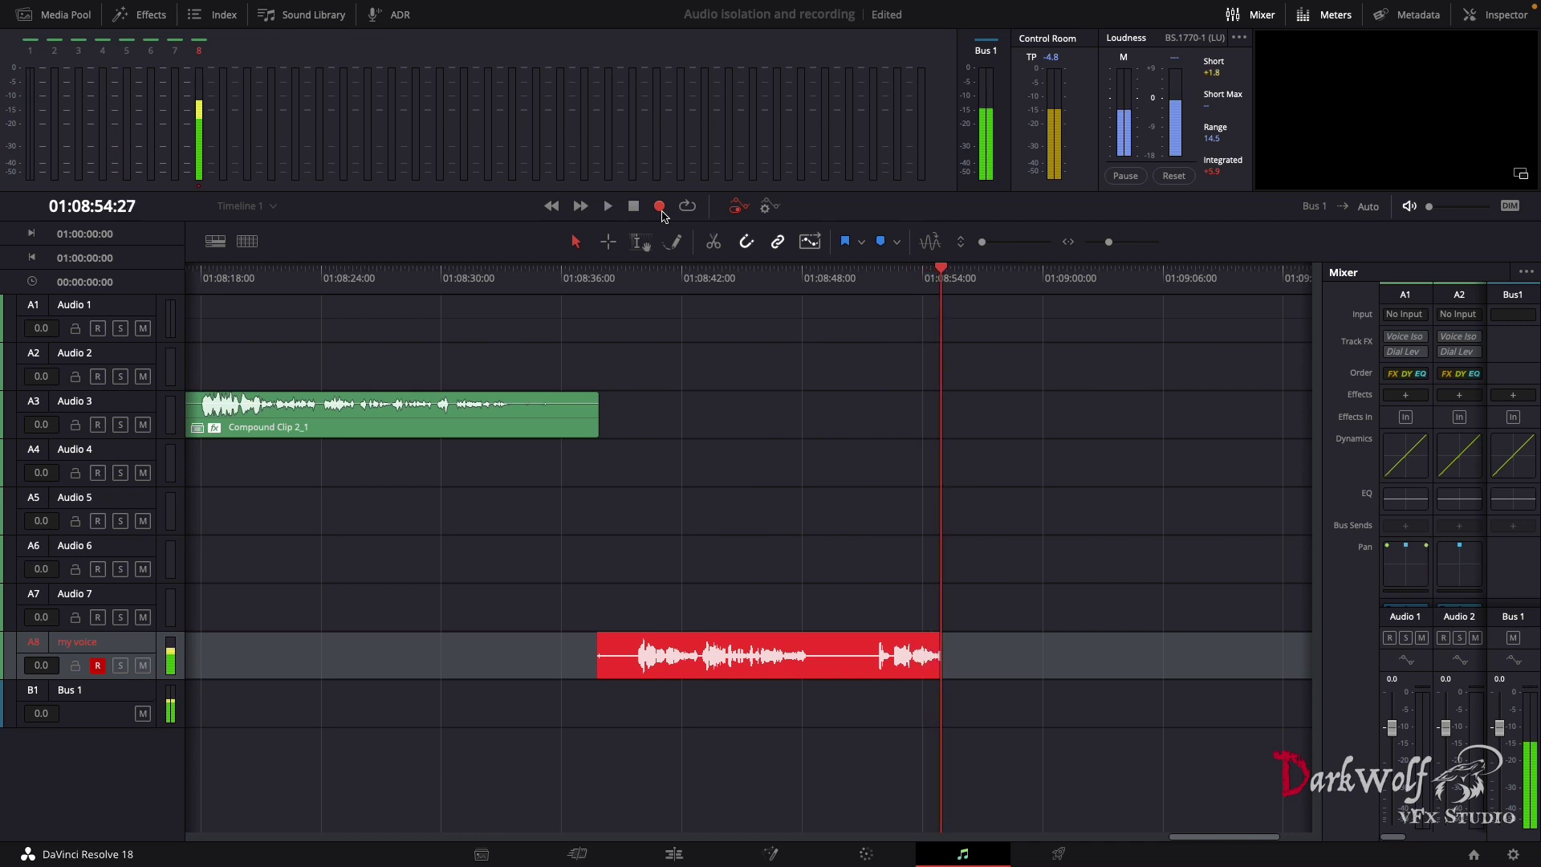
left_click(661, 210)
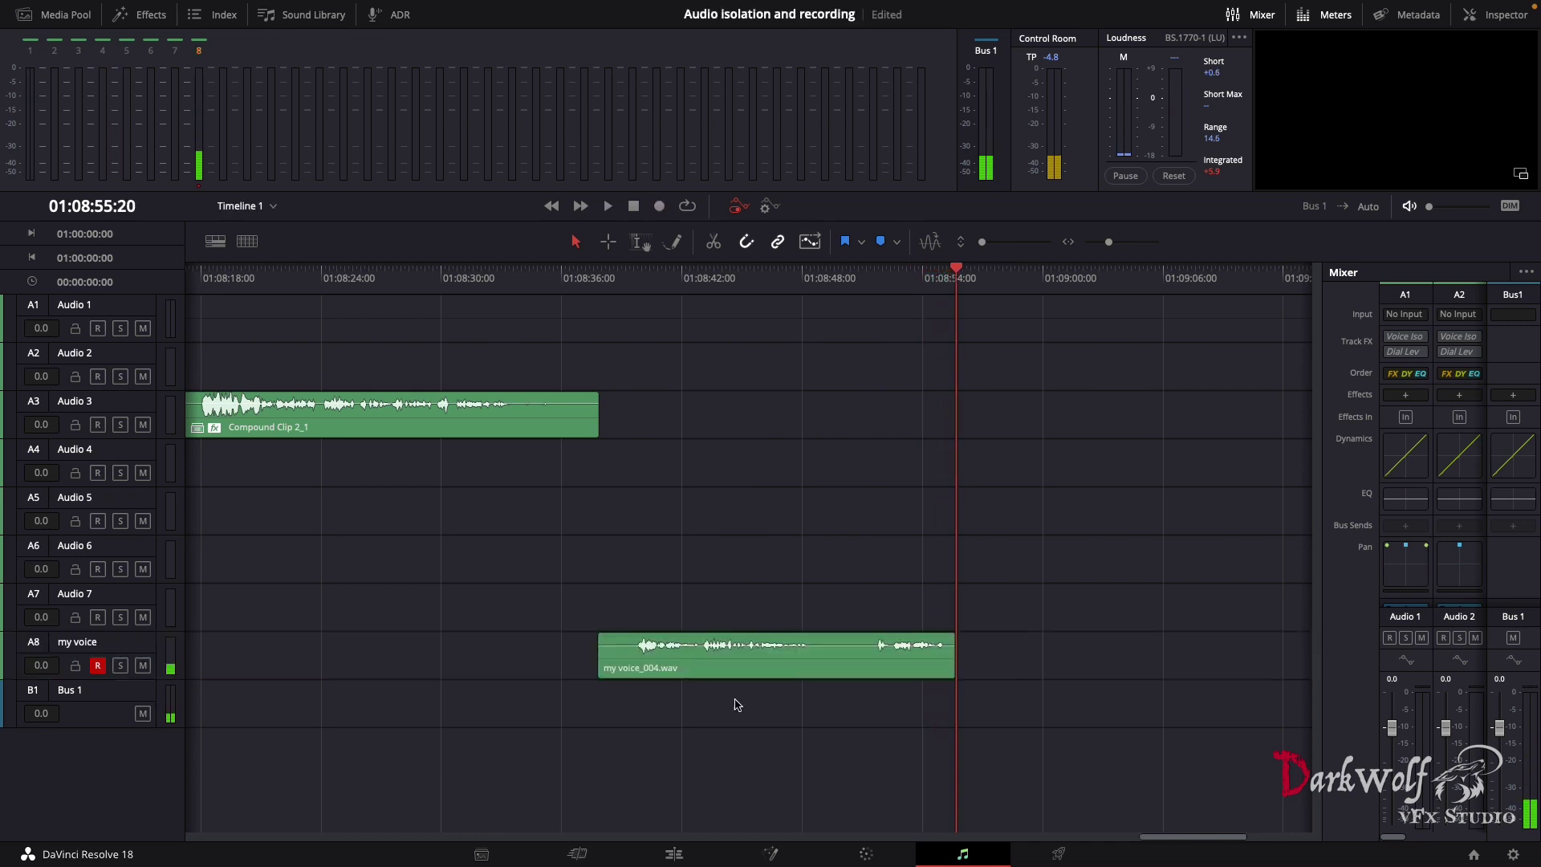
- Back on the Edit page, play the recorded my voice clip on A8 and select it
left_click(681, 855)
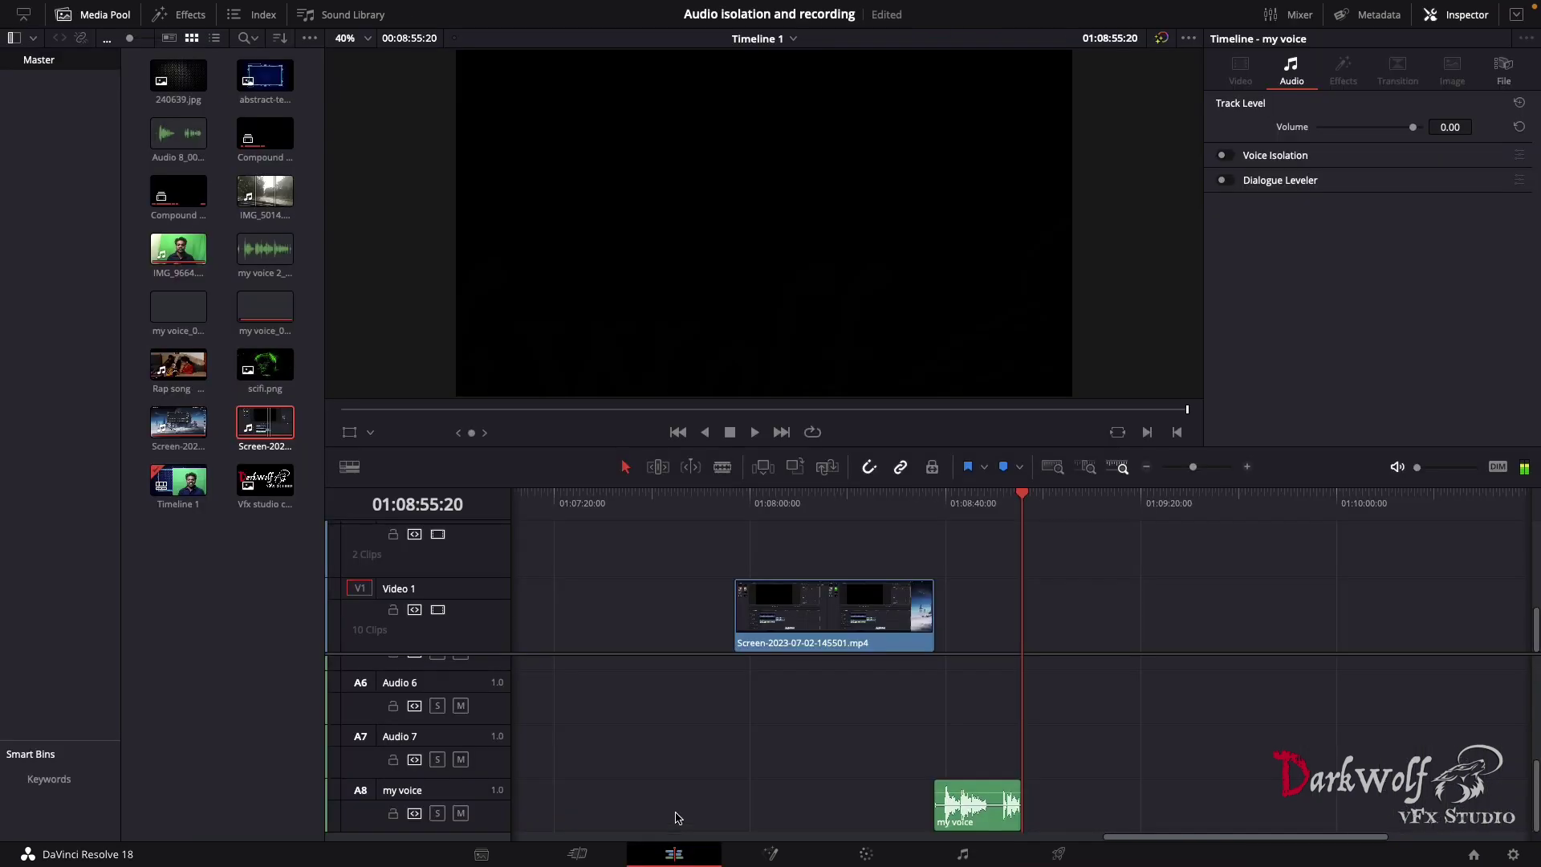
left_click(947, 518)
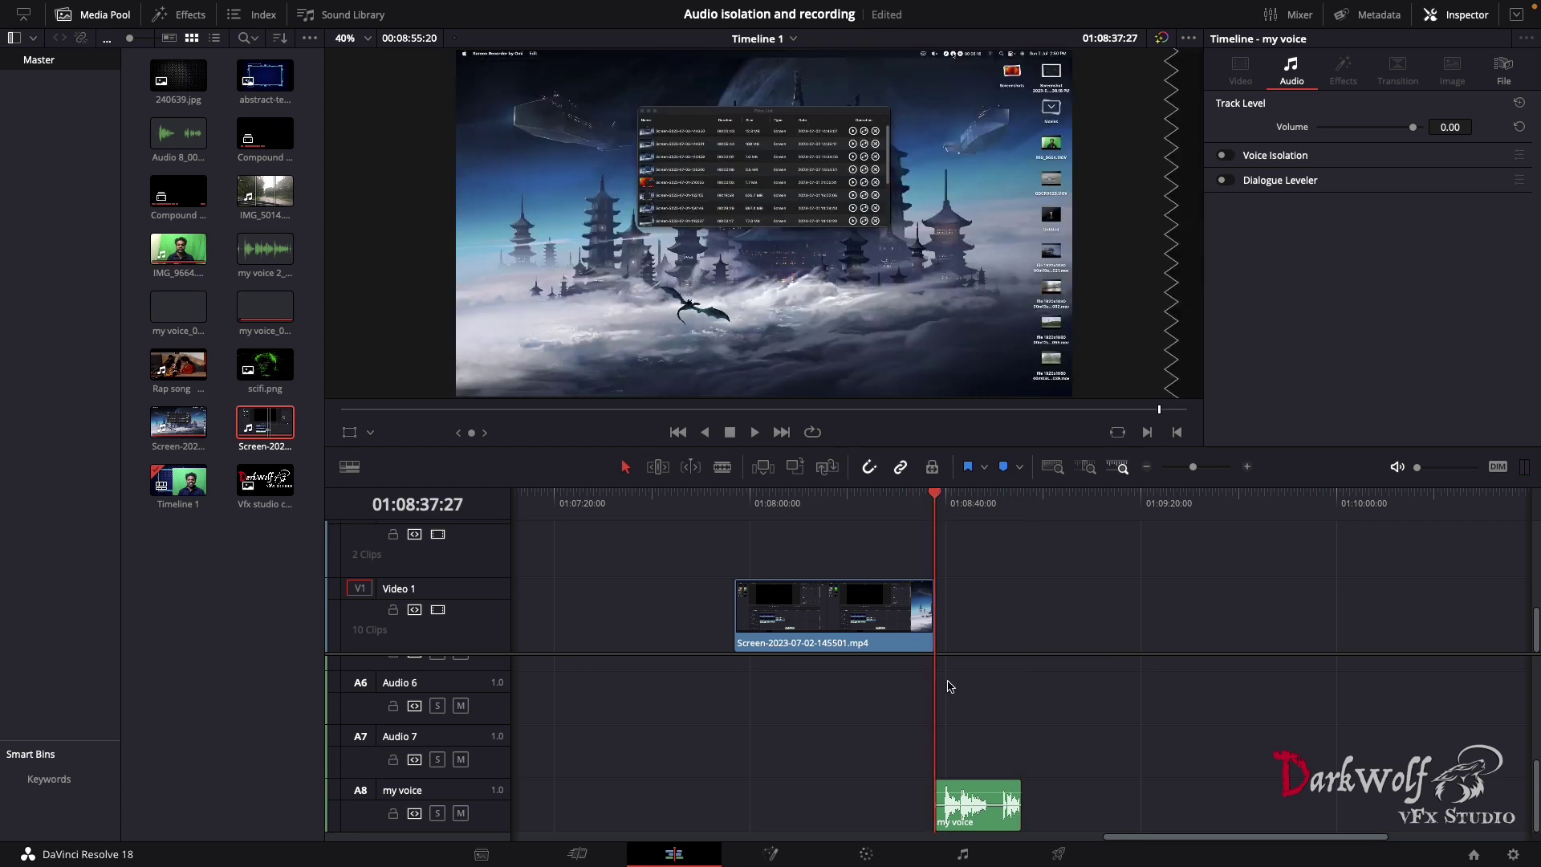
key("space")
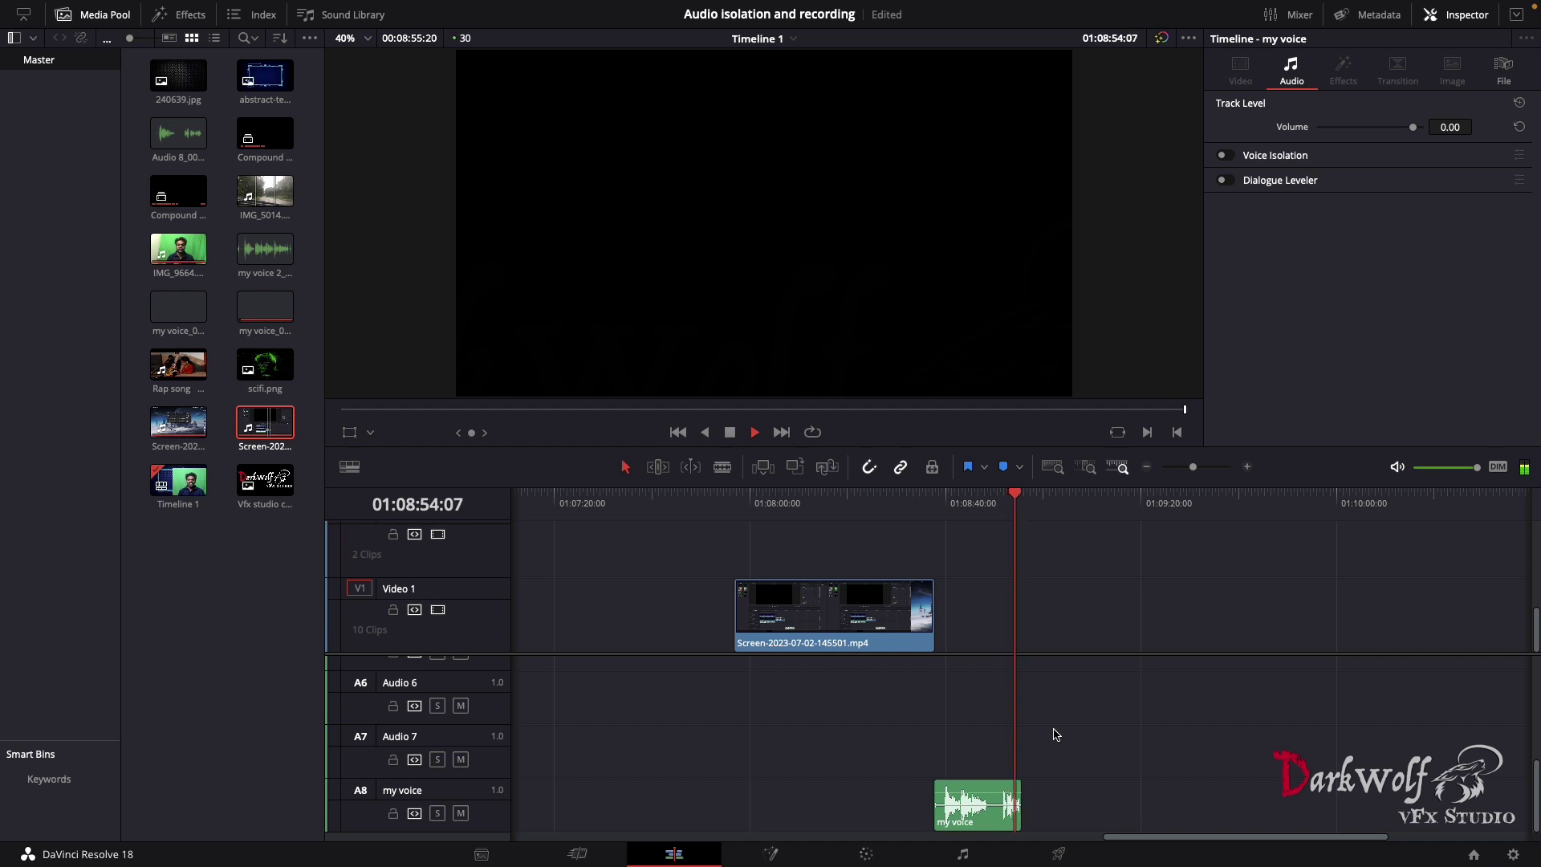
key("space")
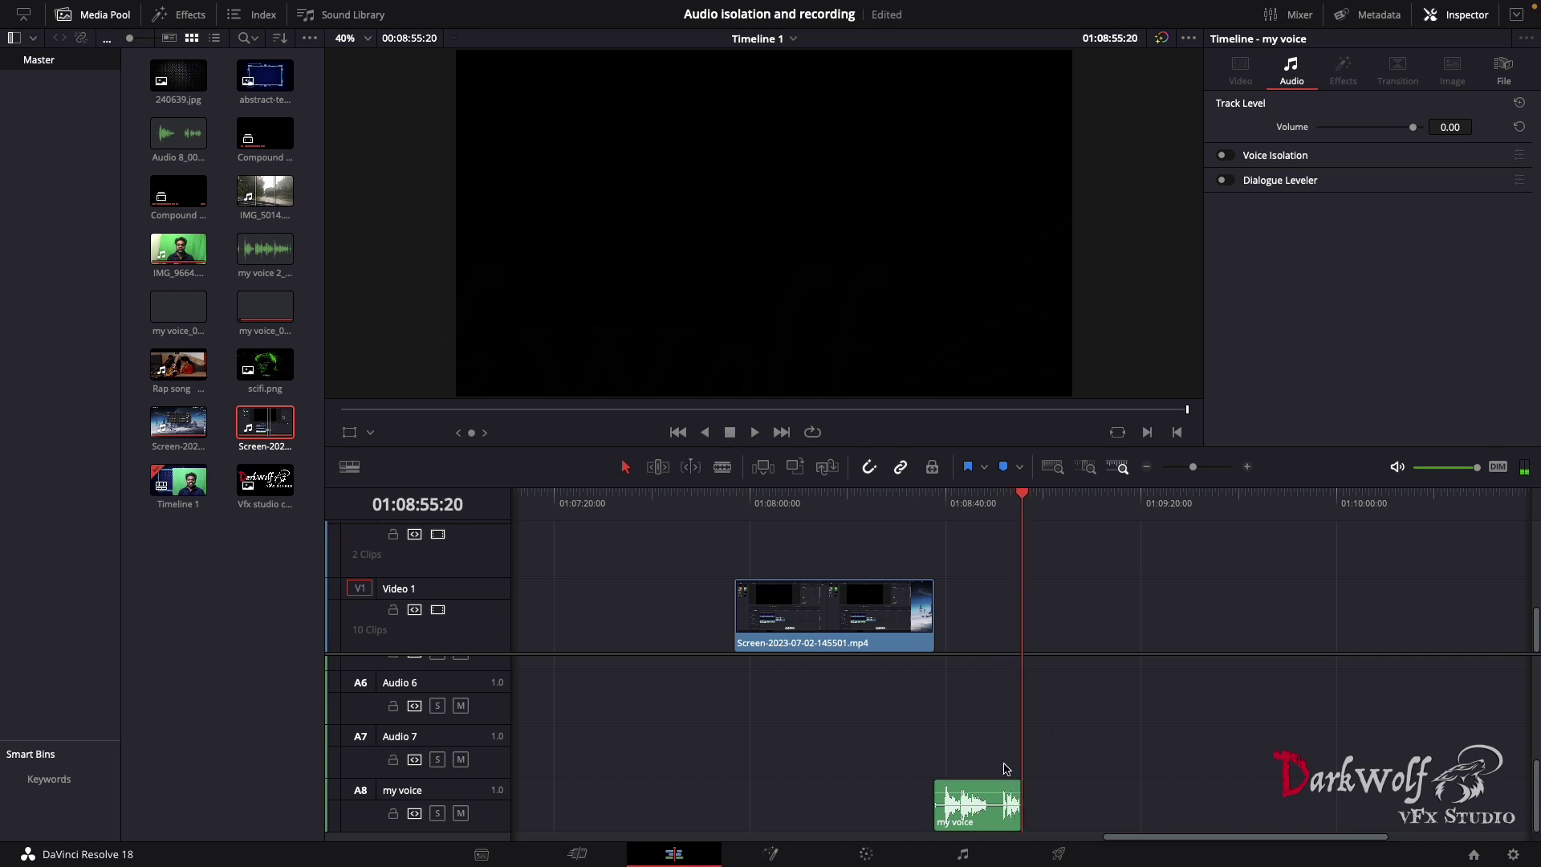
left_click(977, 804)
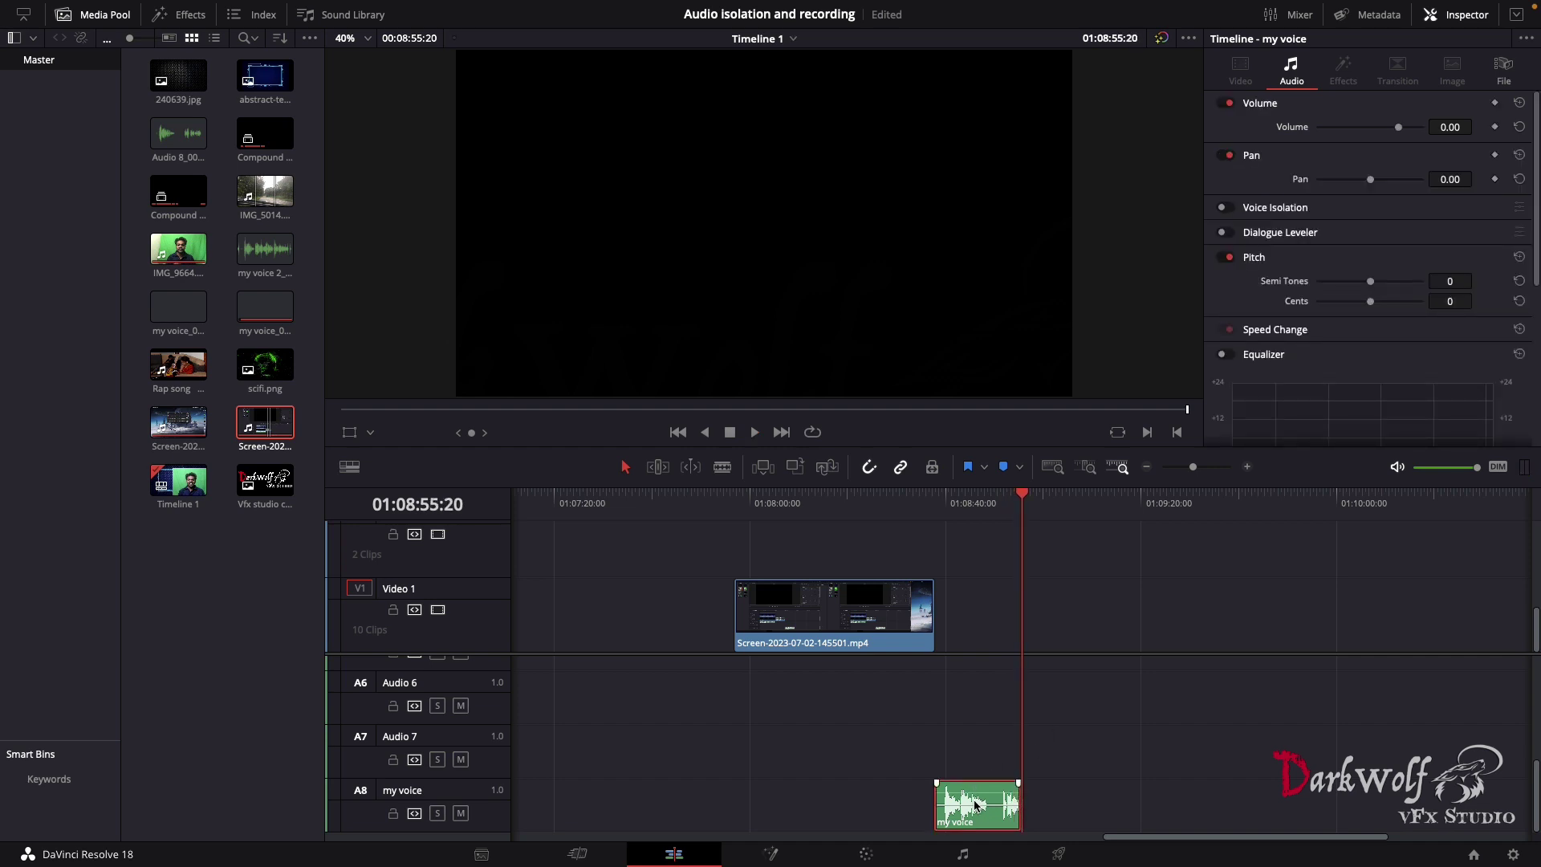
- Enable Voice Isolation on the my voice clip at amount 80, save, and play it back
left_click(1233, 208)
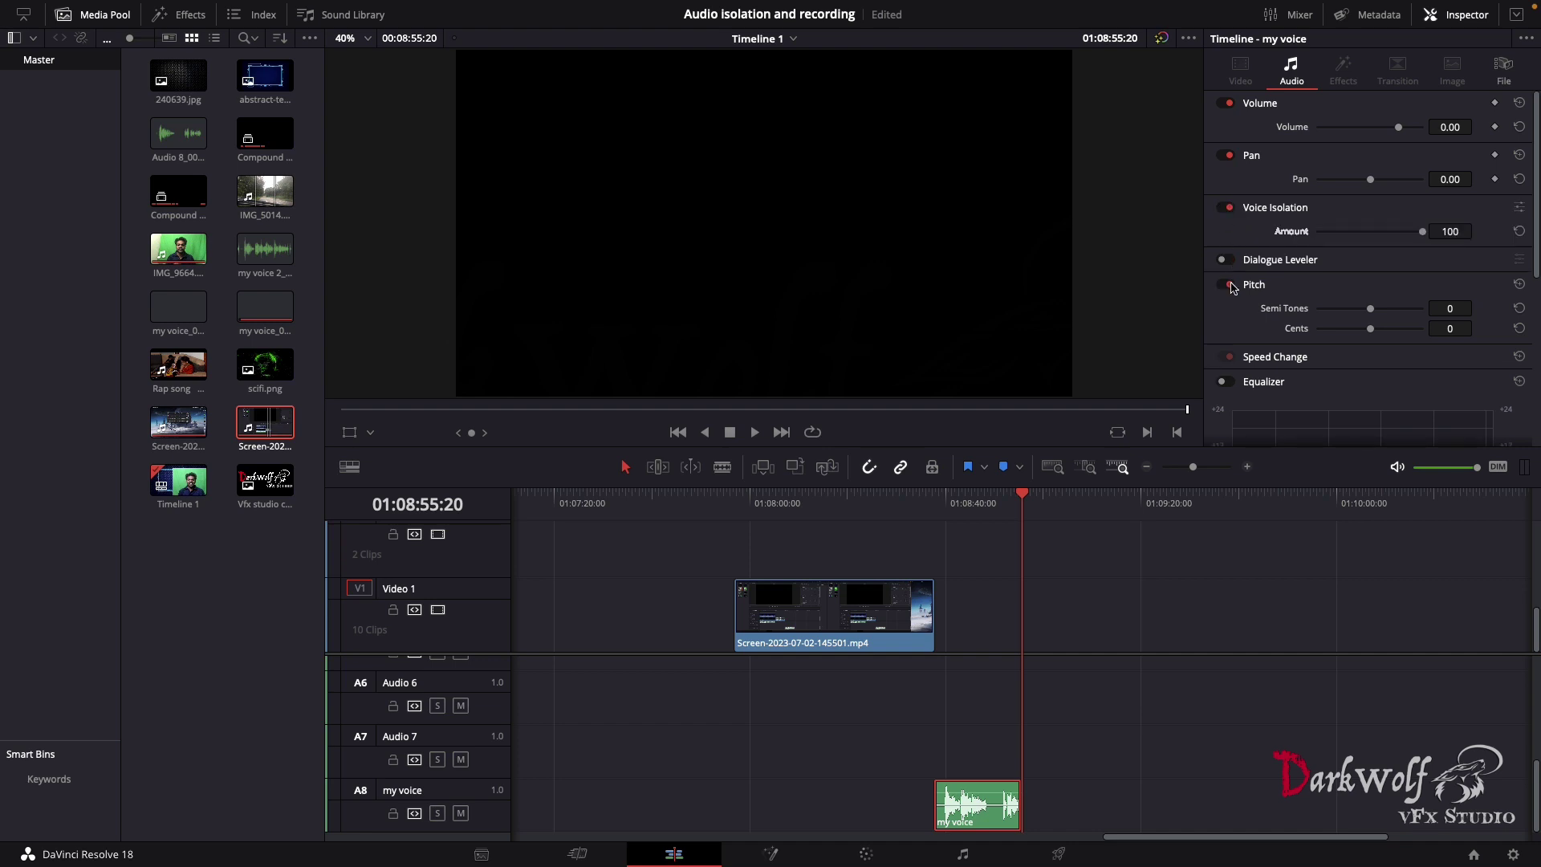
key("ctrl+s")
left_click(1444, 232)
type("80")
key("Return")
left_click(937, 504)
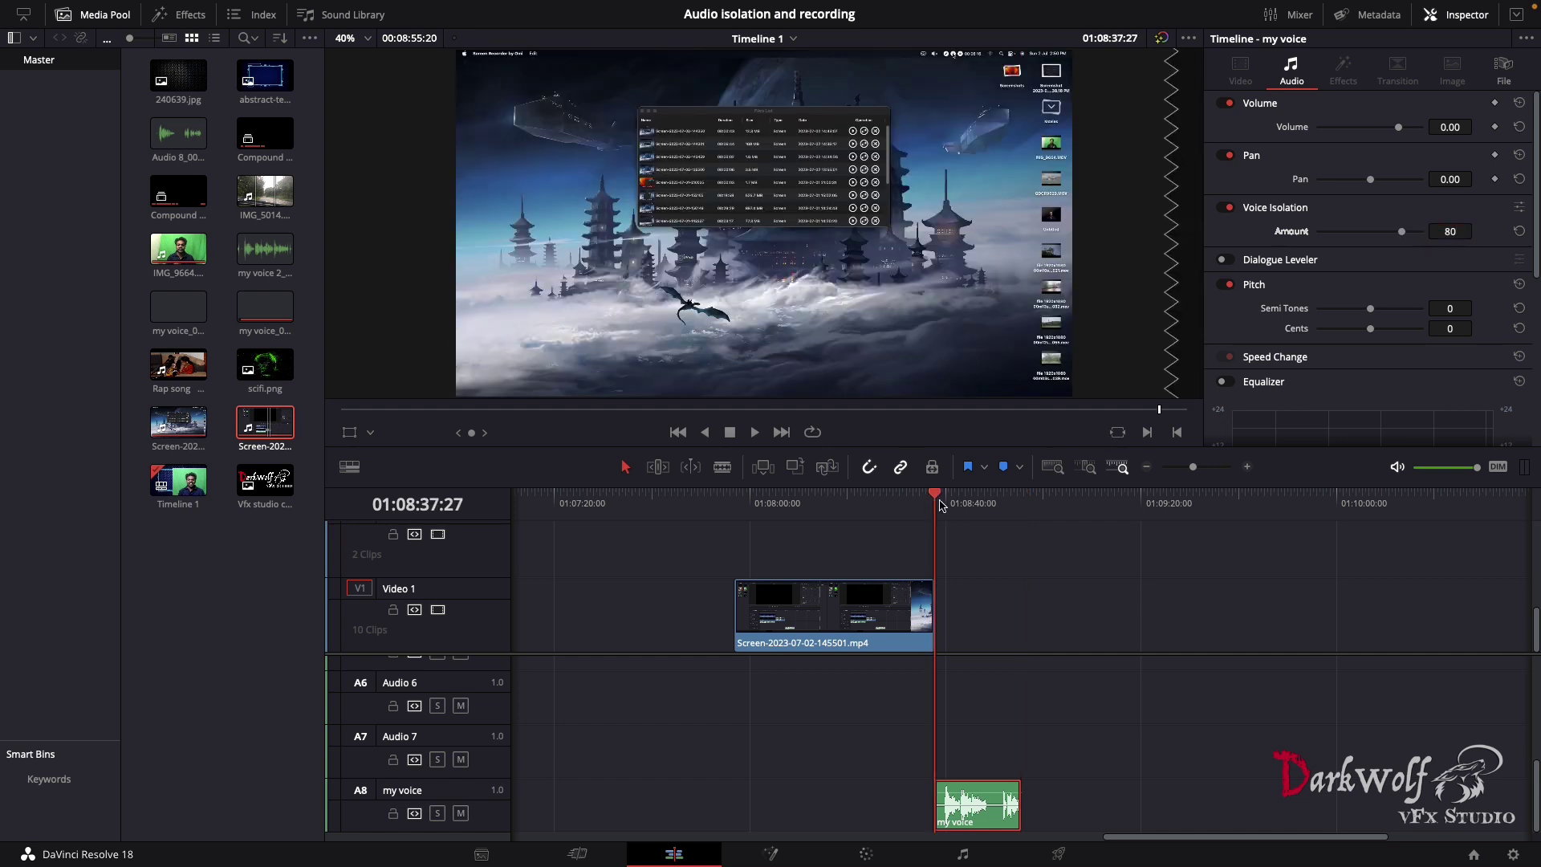
key("space")
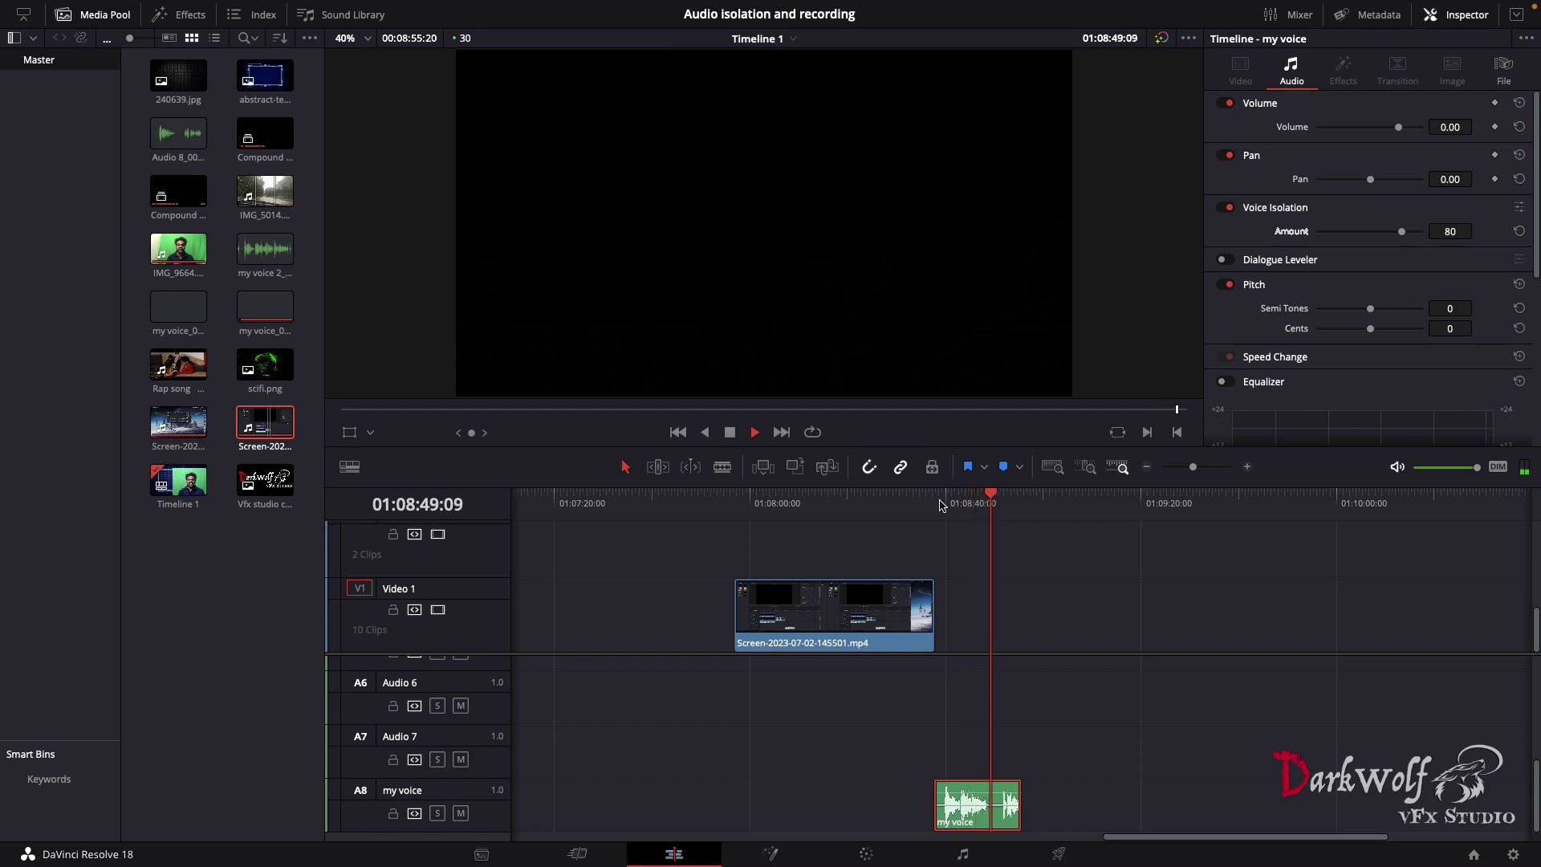
key("End")
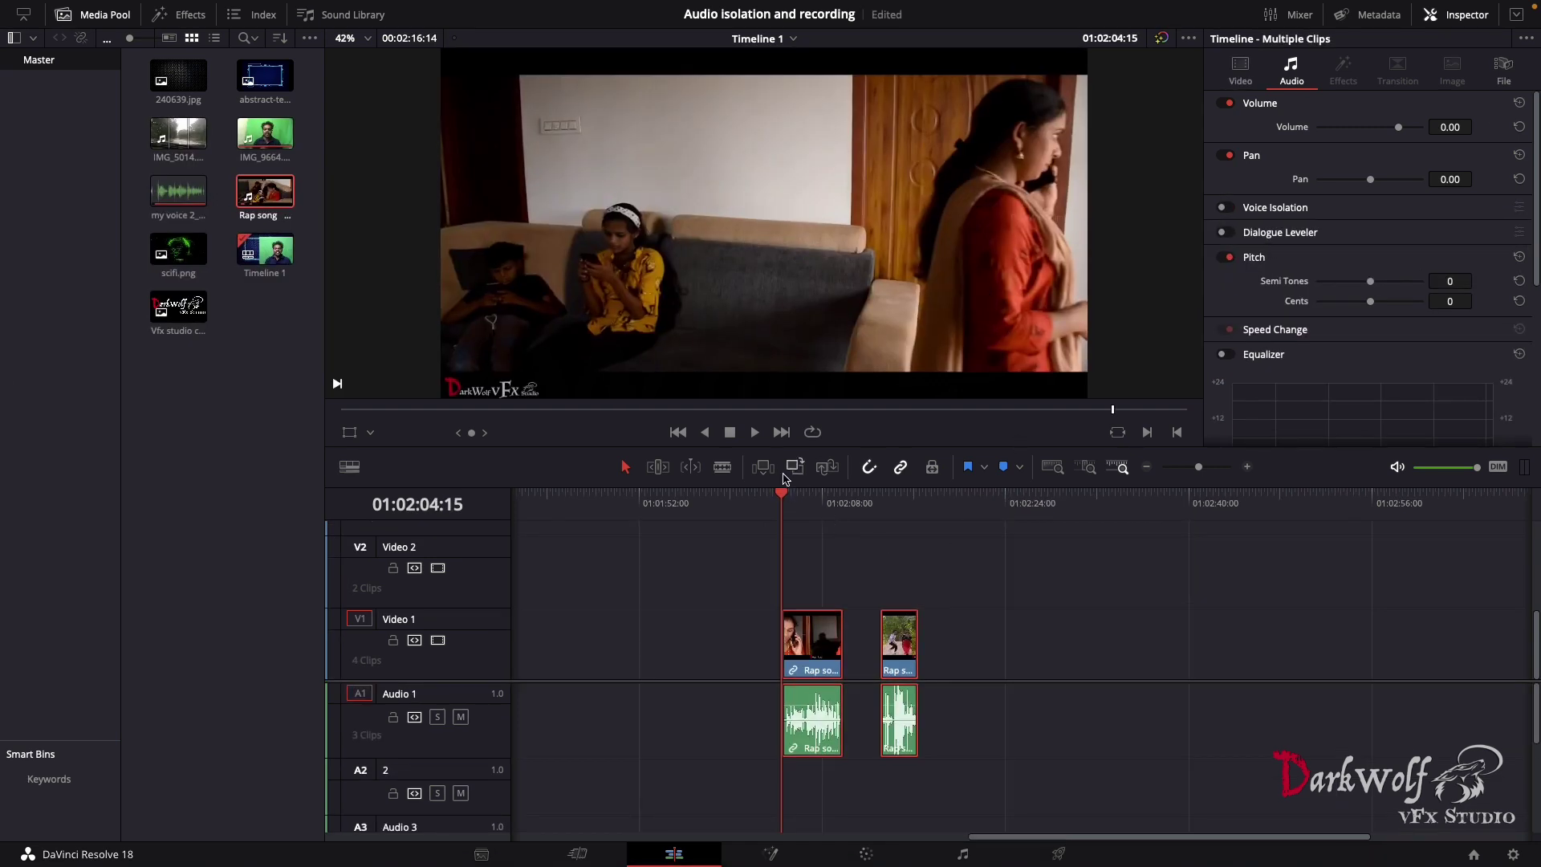
- Scrub through the Rap song clips and play them back in the full-screen cinema viewer
left_click_drag(783, 493, 786, 509)
key("ctrl+f")
key("space")
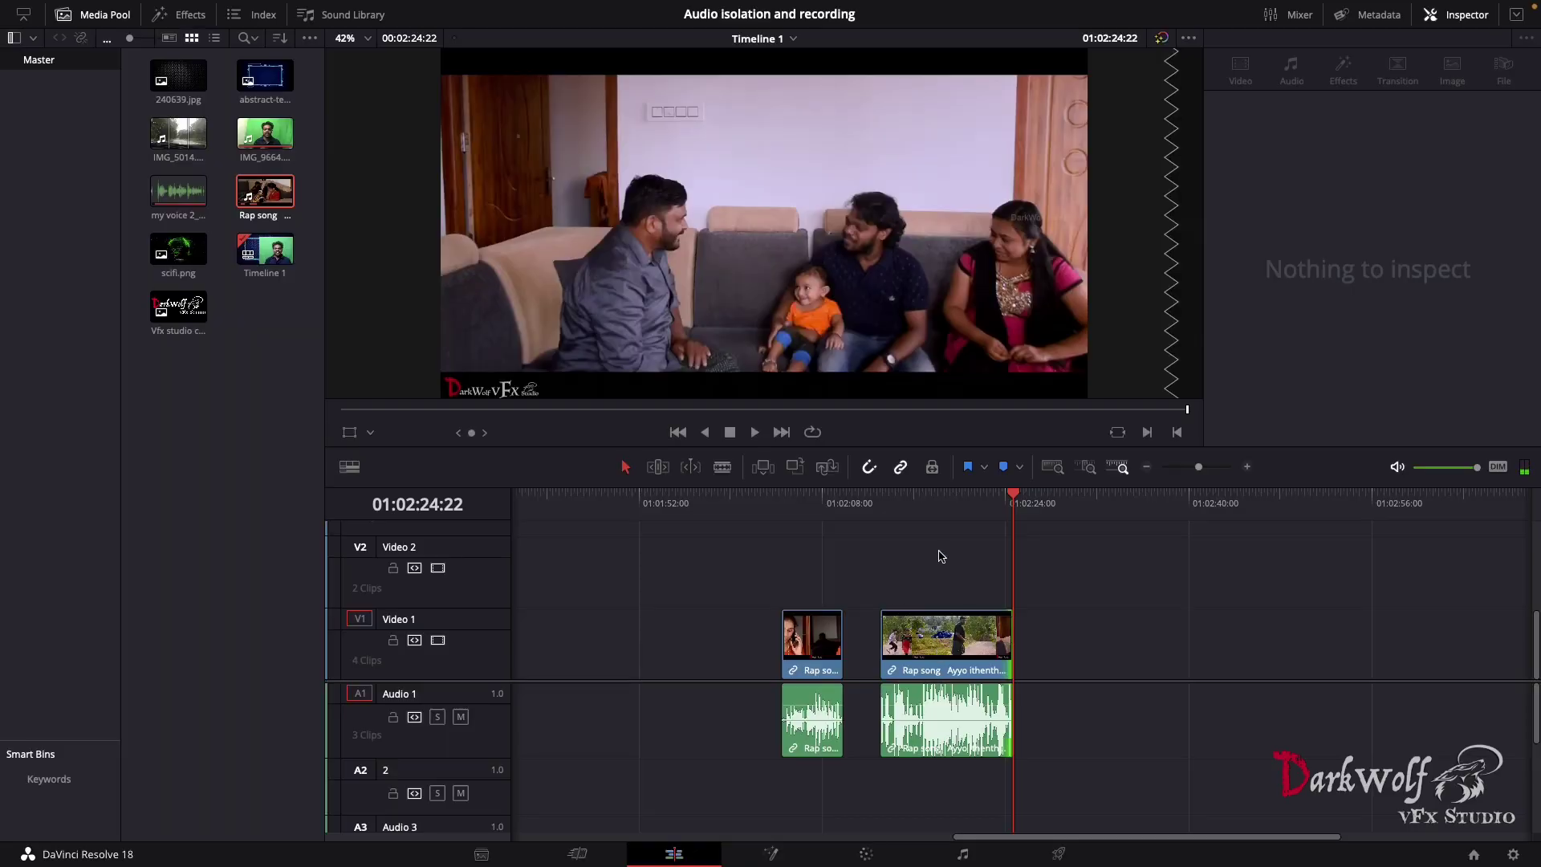
- Enable Voice Isolation at amount 100 on the first Rap song clip
left_click(806, 503)
left_click(831, 706)
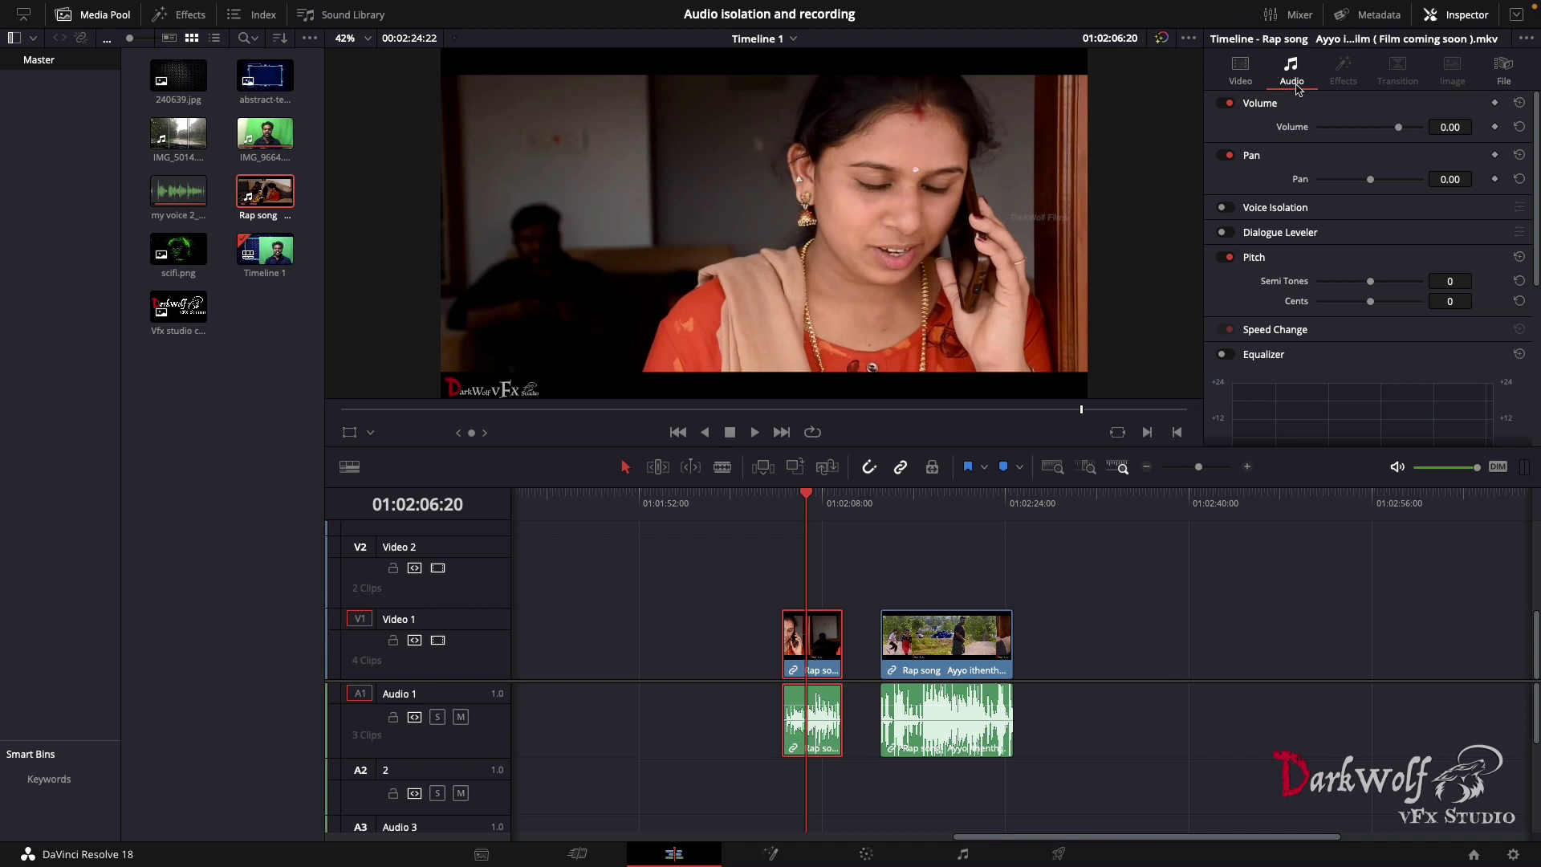
left_click(1223, 207)
- Play the first Rap song clip from its start in the full-screen cinema viewer
left_click(783, 496)
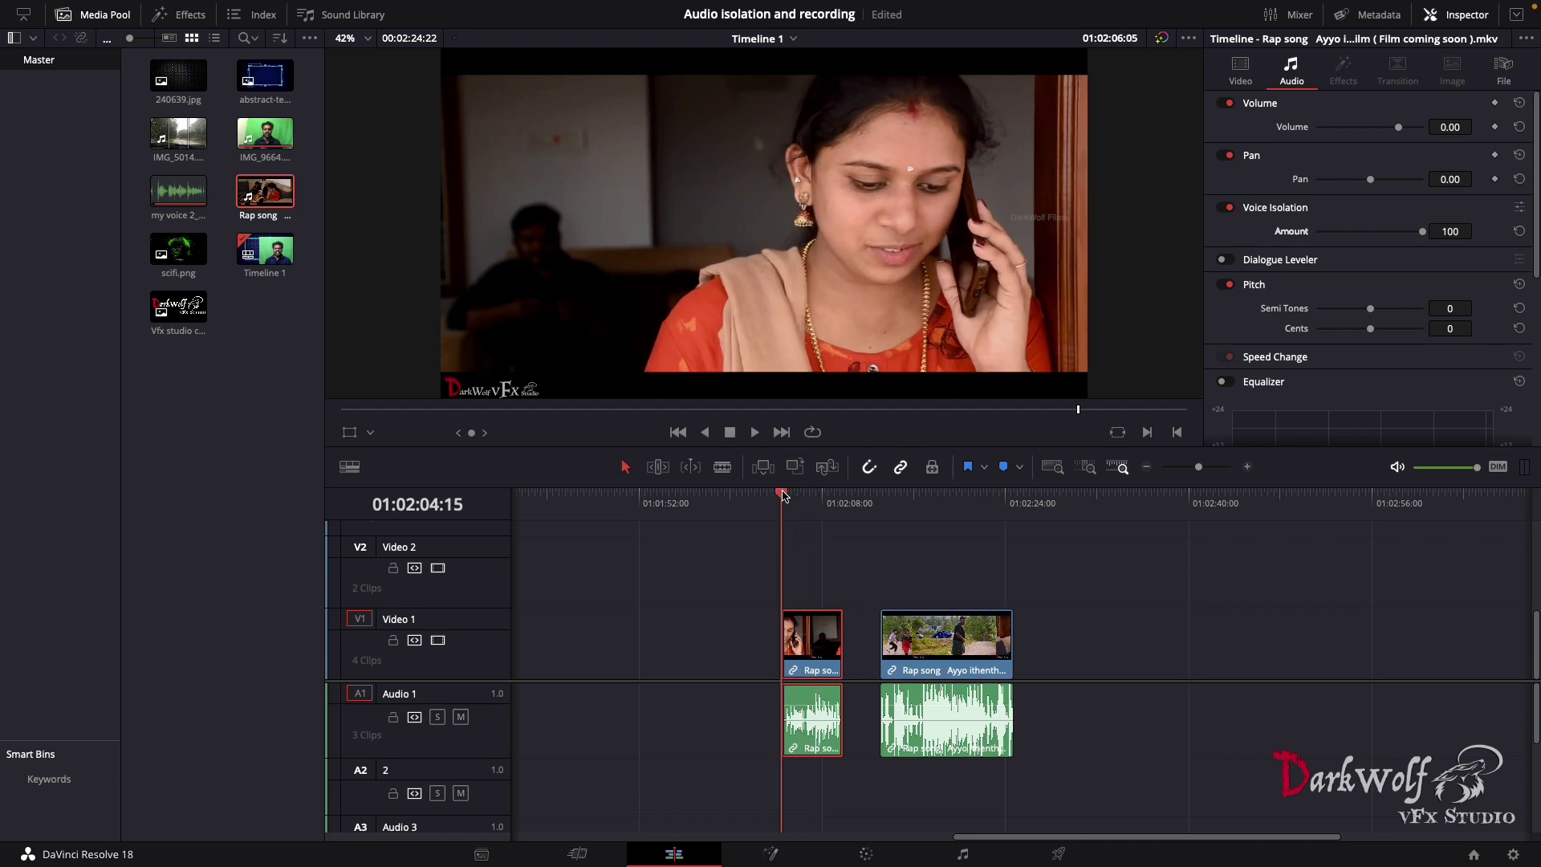
key("space")
key("ctrl+f")
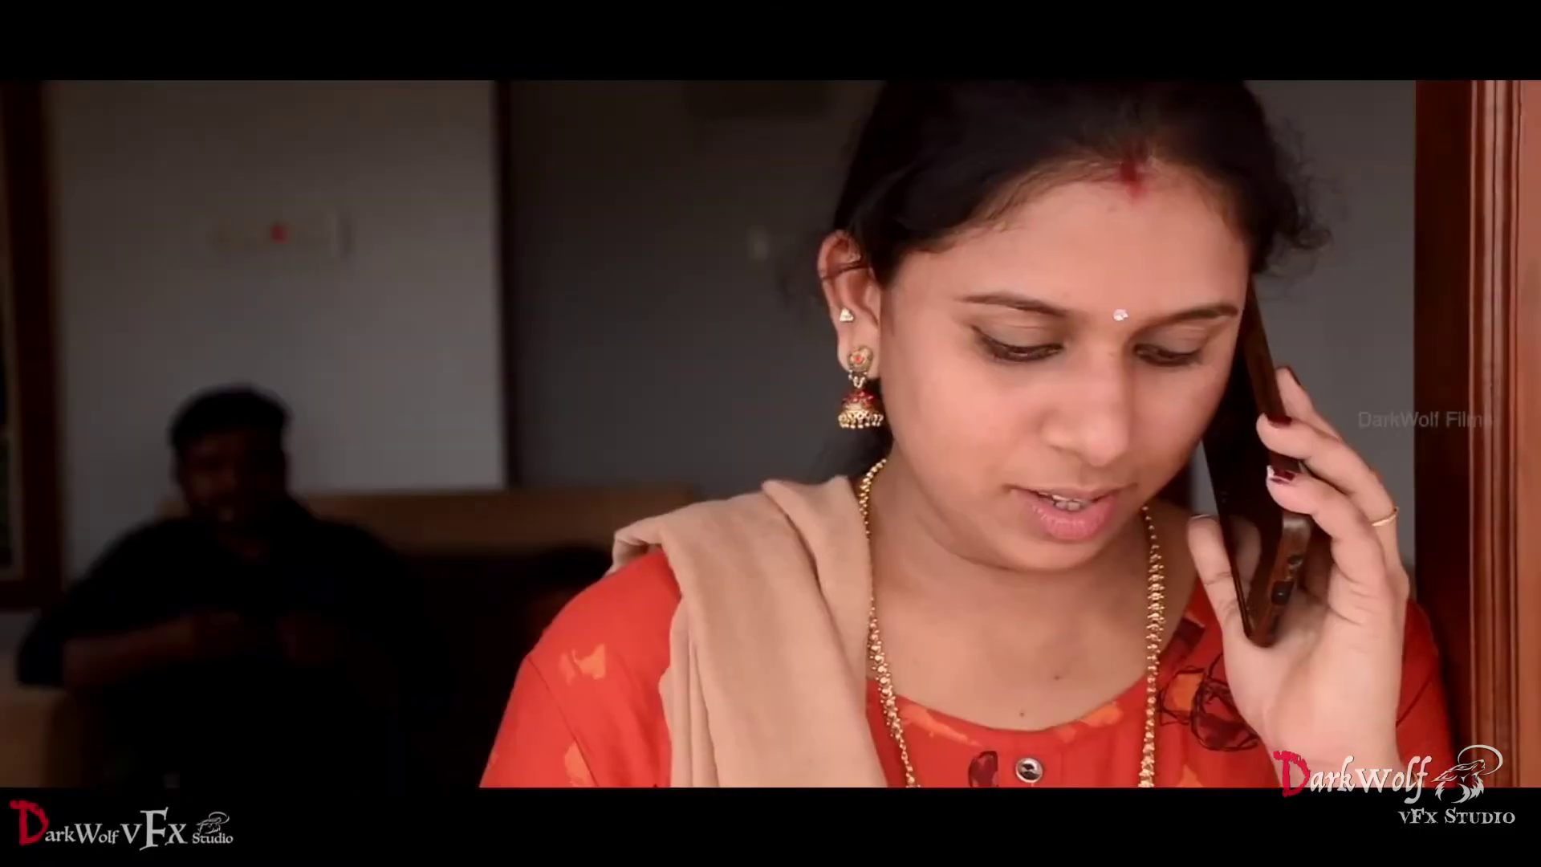